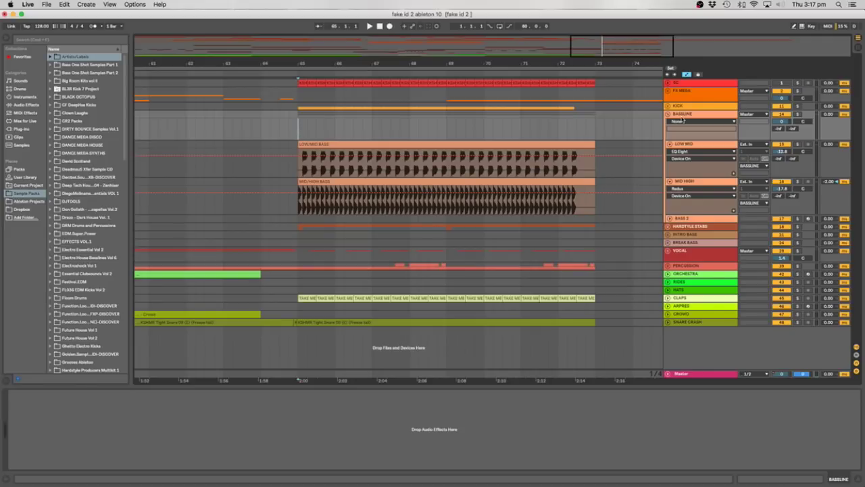
# - Play the arrangement from bar 63 to hear the drop, and return the insert marker to bar 65
pyautogui.click(148, 122)
pyautogui.press('space')
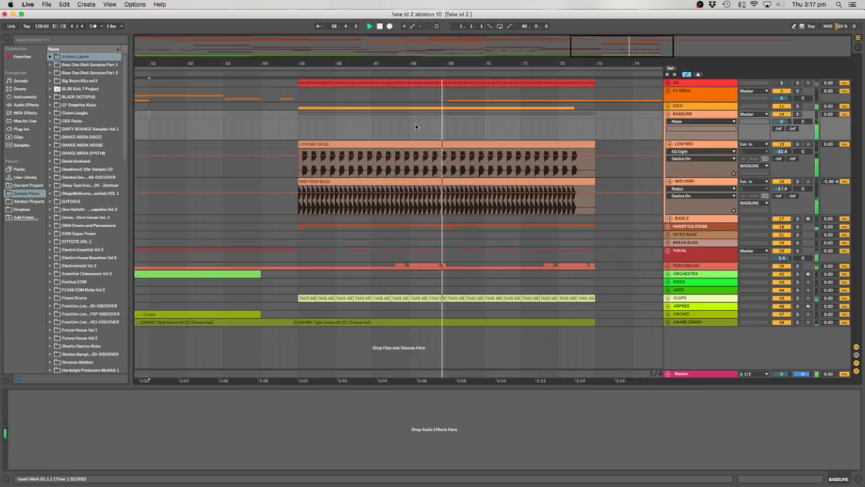
pyautogui.click(300, 119)
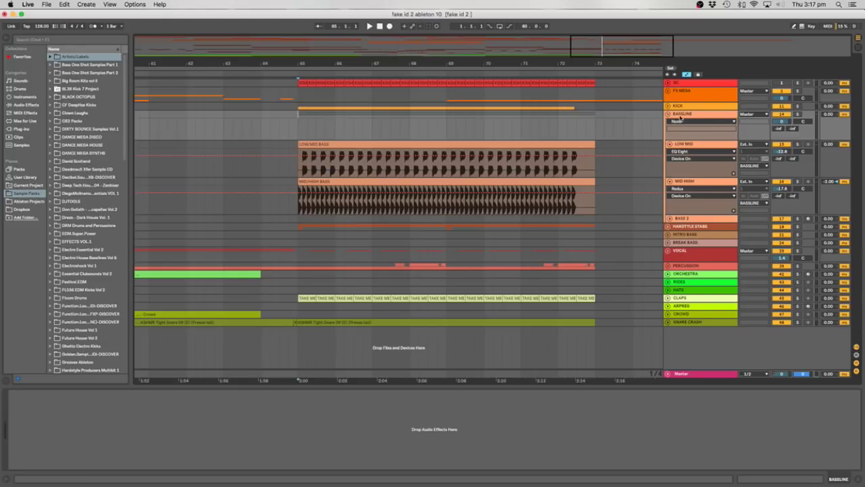
# - Examine the device chains of the BASSLINE group and its LOW MID and MID HIGH tracks
pyautogui.click(681, 116)
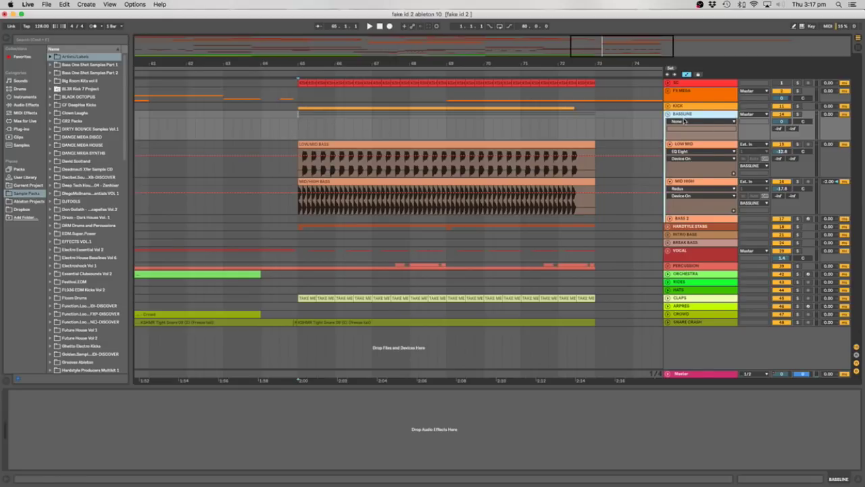
pyautogui.click(685, 144)
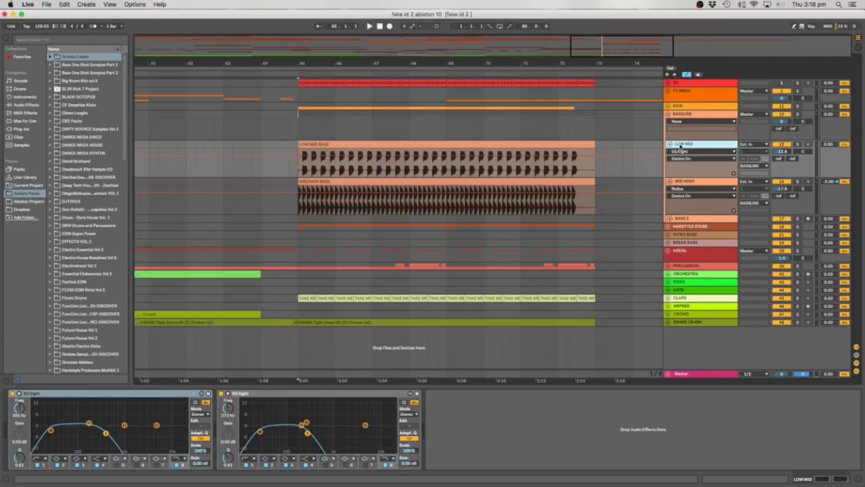
pyautogui.click(680, 182)
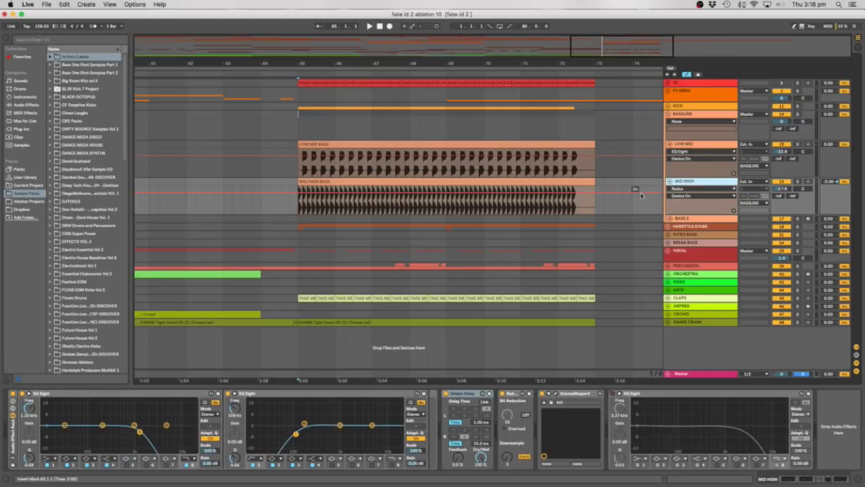
pyautogui.click(684, 144)
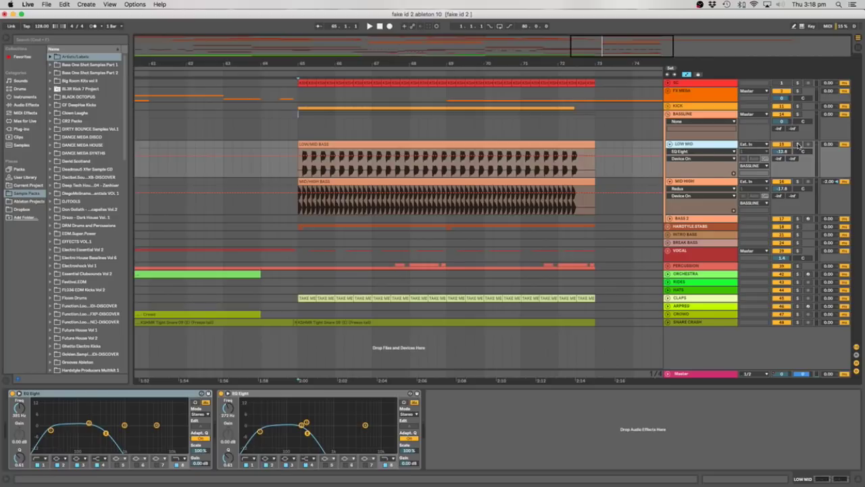
# - Solo the LOW MID track, select its bass clip and group its two EQ Eight devices into an Audio Effect Rack
pyautogui.click(443, 143)
pyautogui.click(299, 172)
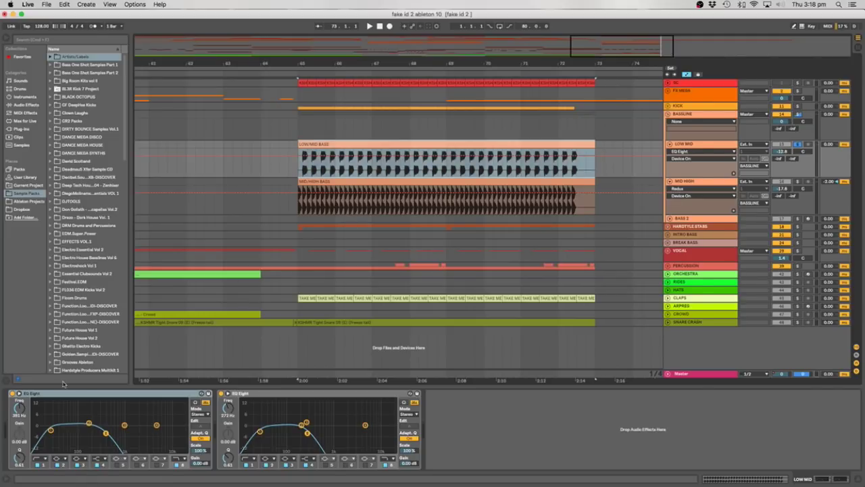
pyautogui.keyDown('shift'); pyautogui.click(250, 394); pyautogui.keyUp('shift')
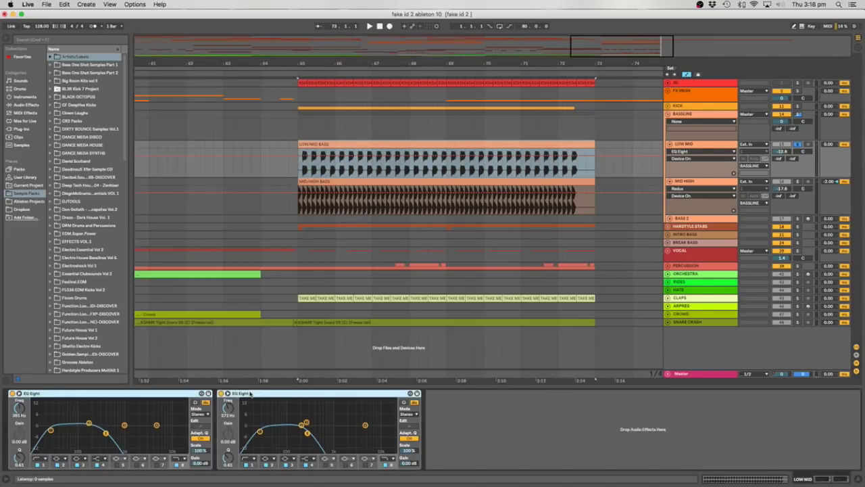
pyautogui.press('super+g')
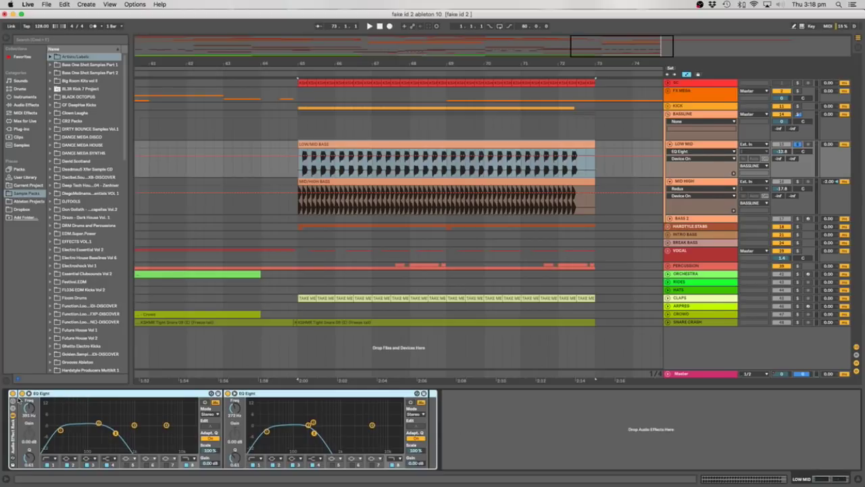
# - Audition the soloed LOW MID bass clip with its Audio Effect Rack bypassed, and switch the rack back on
pyautogui.press('space')
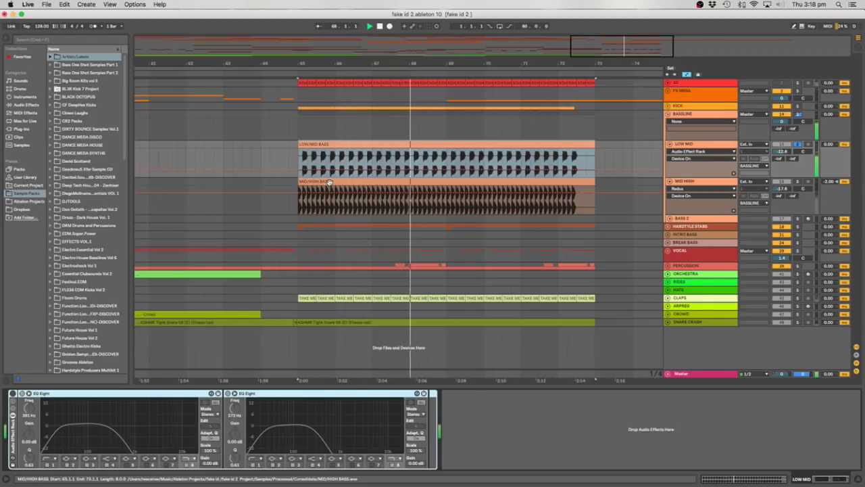
pyautogui.press('space')
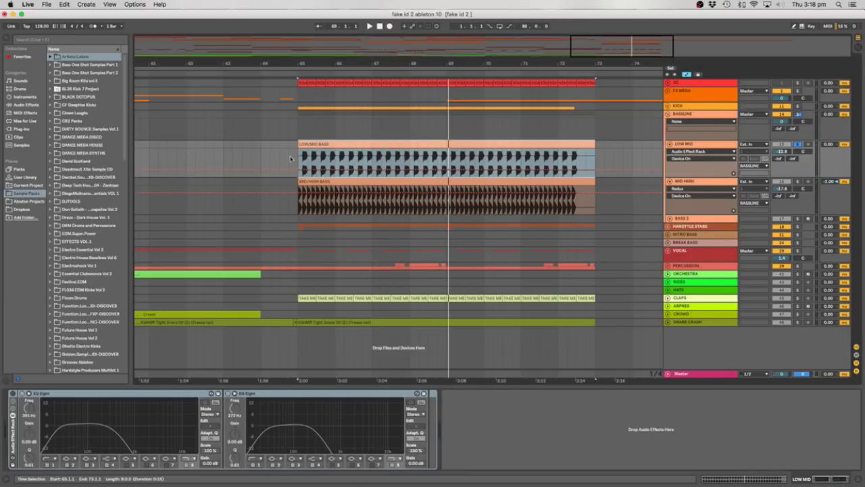
pyautogui.click(302, 156)
pyautogui.click(305, 144)
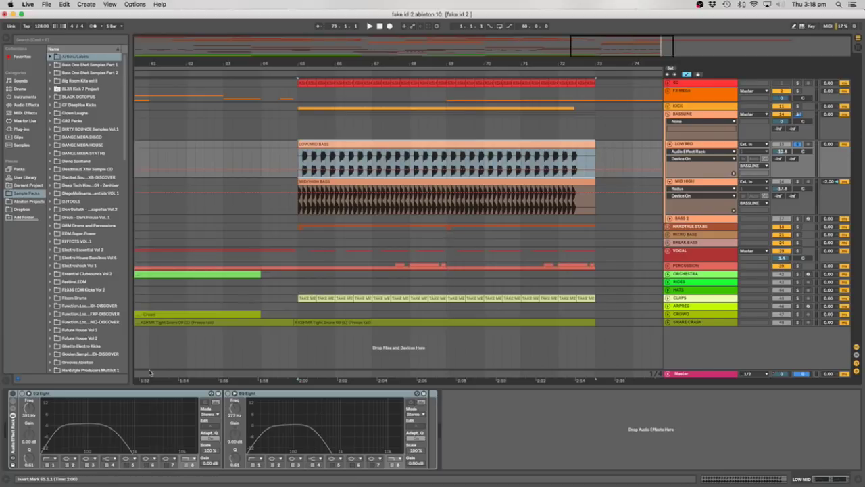
pyautogui.click(12, 393)
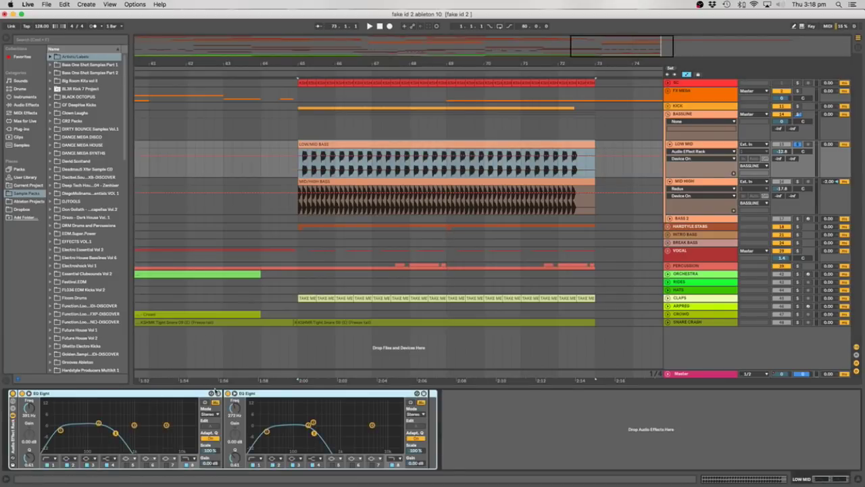
# - Bypass the second EQ Eight on the LOW MID track and play the bass clip through only the first EQ Eight
pyautogui.click(235, 394)
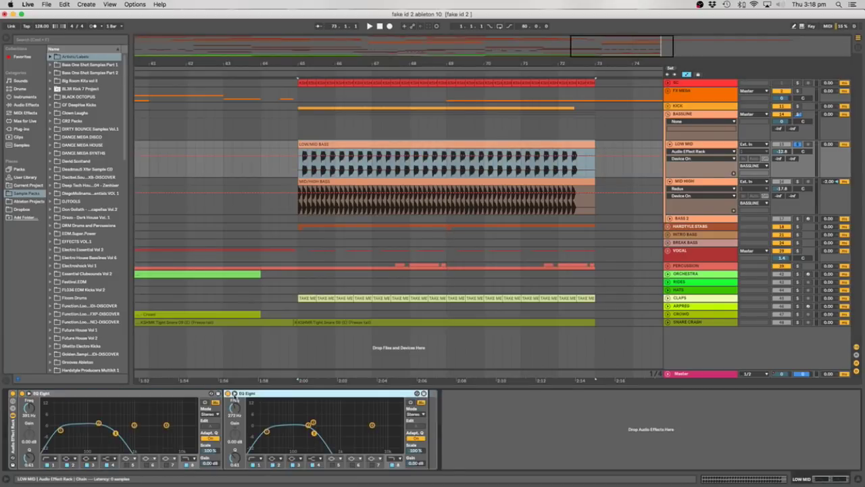
pyautogui.click(45, 394)
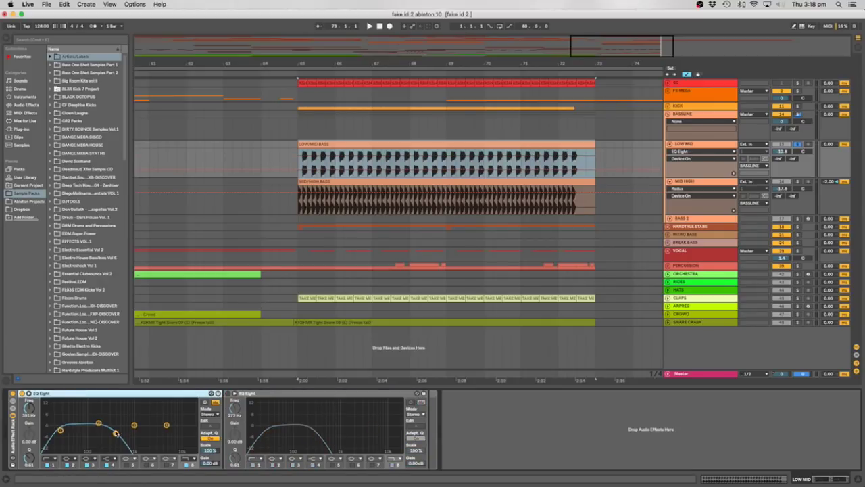
pyautogui.click(226, 397)
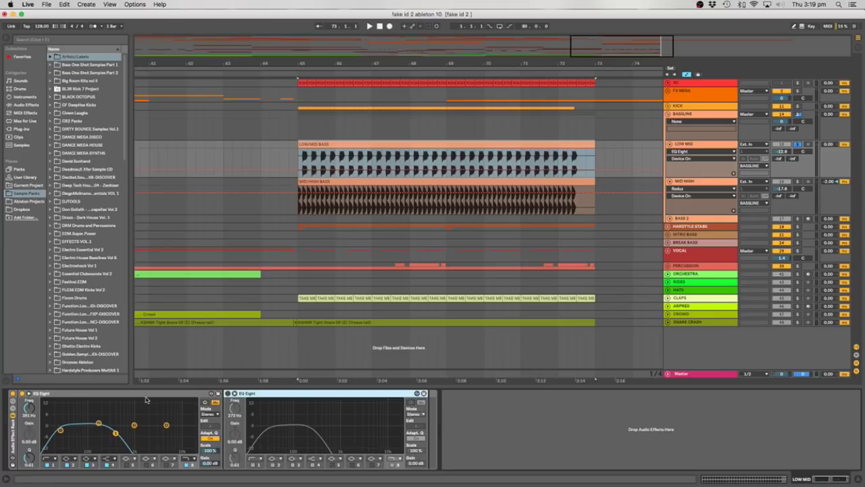
pyautogui.click(120, 423)
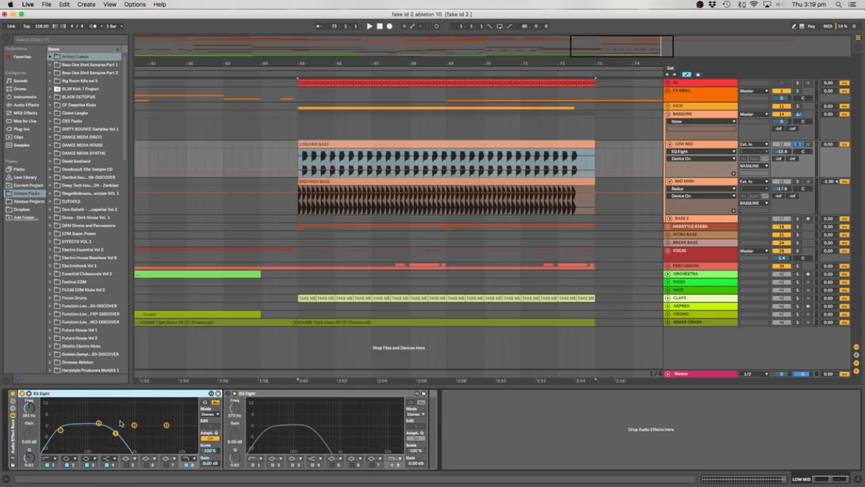
pyautogui.click(261, 394)
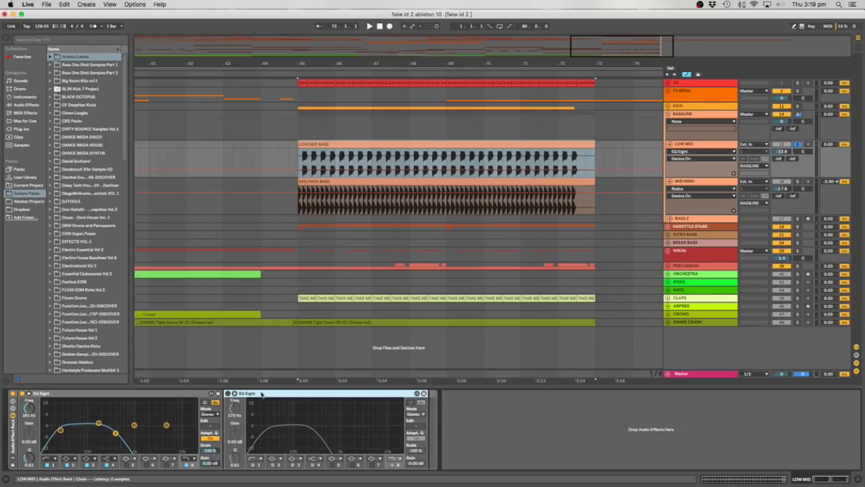
pyautogui.click(98, 396)
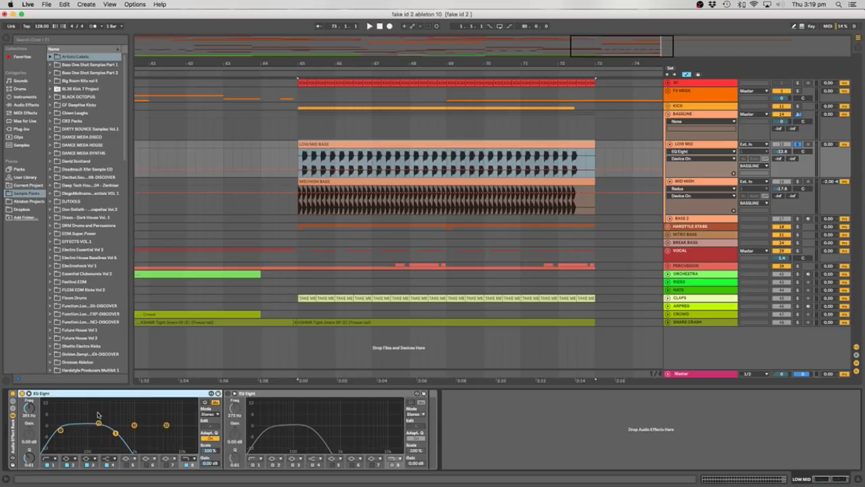
pyautogui.press('space')
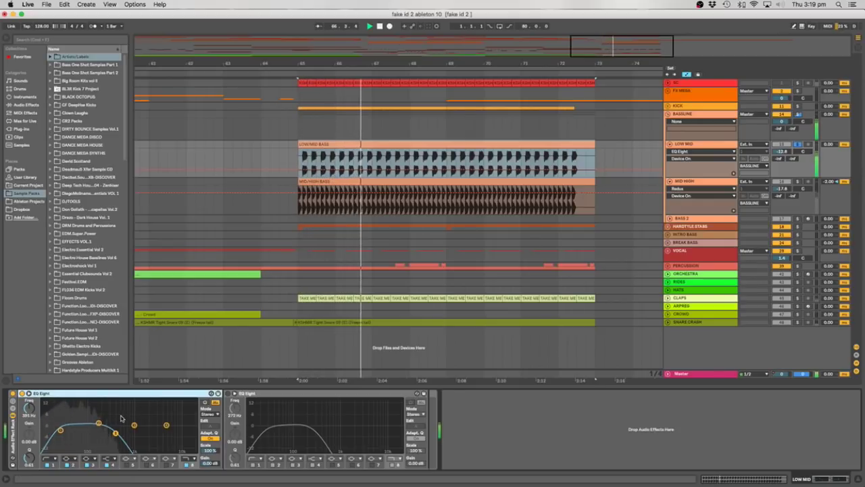
pyautogui.press('space')
pyautogui.press('space')
# - Compare the LOW MID bass with the second EQ Eight on and off during playback, and leave it enabled
pyautogui.click(227, 393)
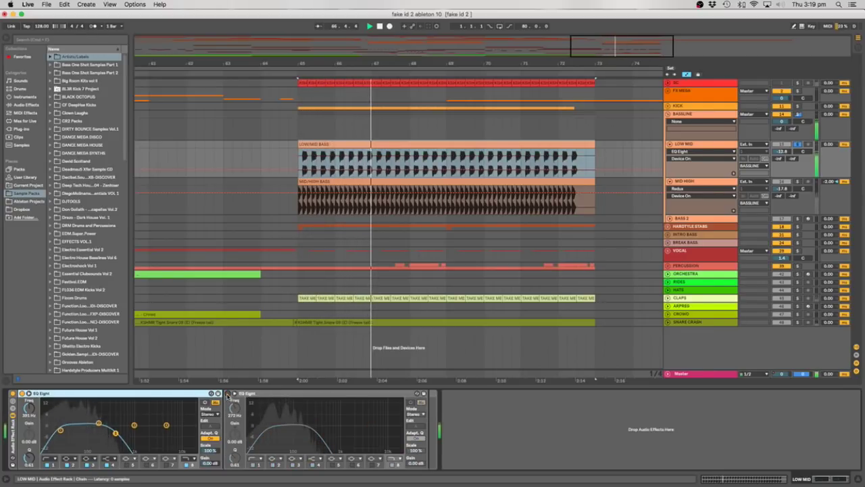
pyautogui.click(228, 393)
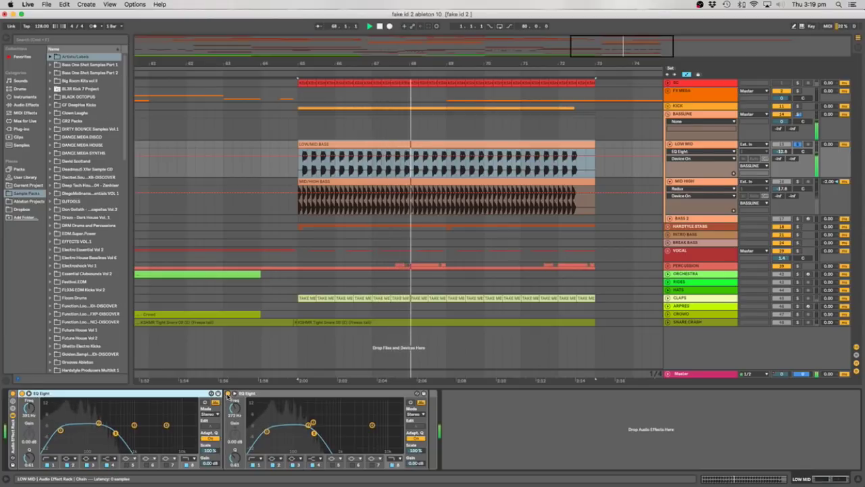
pyautogui.click(228, 393)
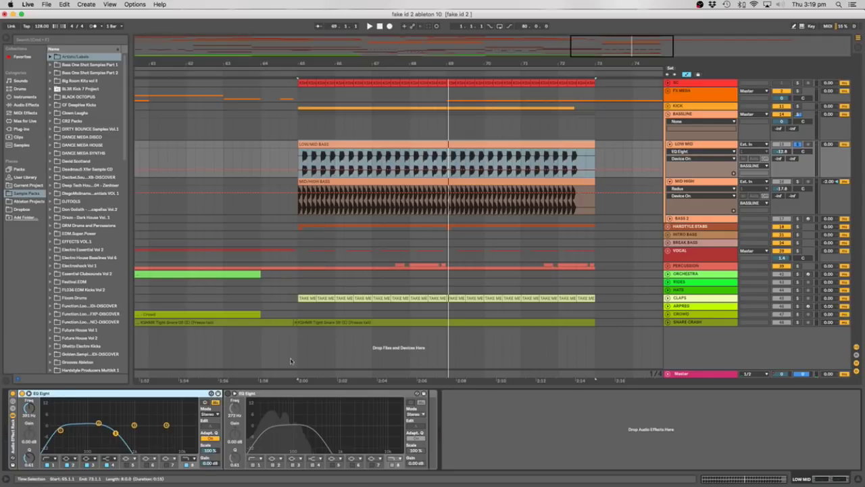
pyautogui.click(258, 394)
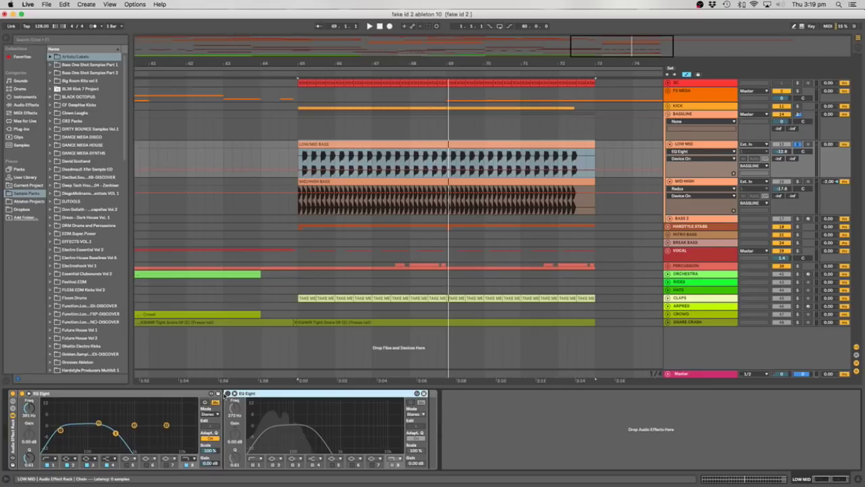
pyautogui.click(228, 392)
# - Examine the filter curves of both LOW MID EQ Eights in the enlarged display, one after the other
pyautogui.click(87, 407)
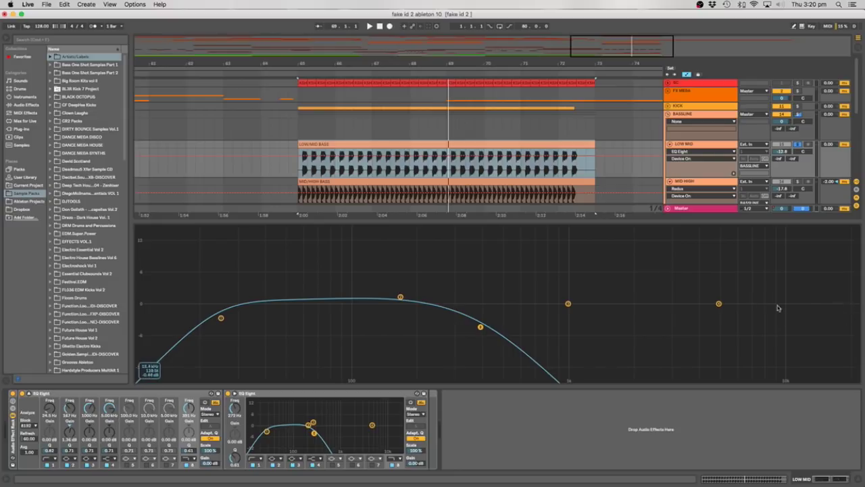
pyautogui.click(211, 393)
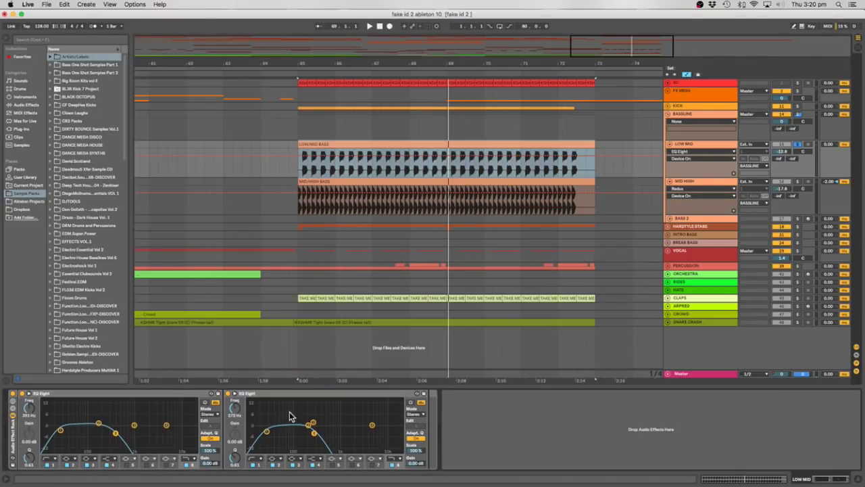
pyautogui.click(417, 393)
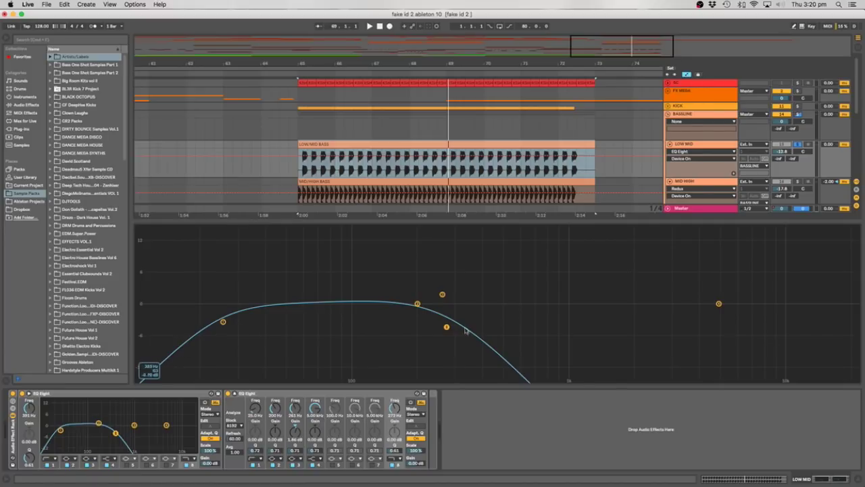
pyautogui.click(417, 393)
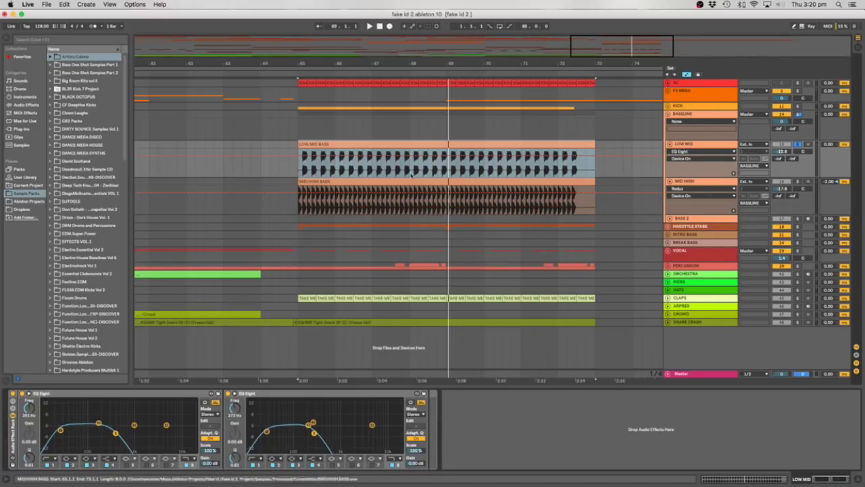
# - Solo the MID HIGH track in place of LOW MID and select its MID/HIGH BASS clip
pyautogui.click(525, 146)
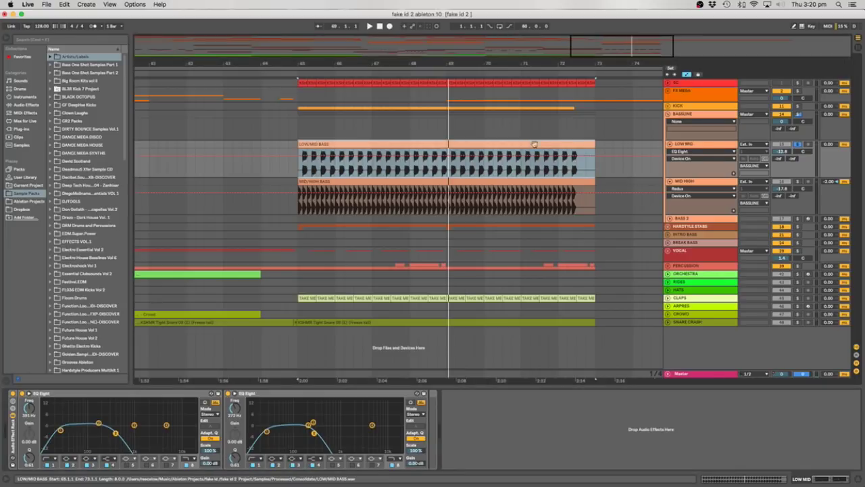
pyautogui.click(690, 182)
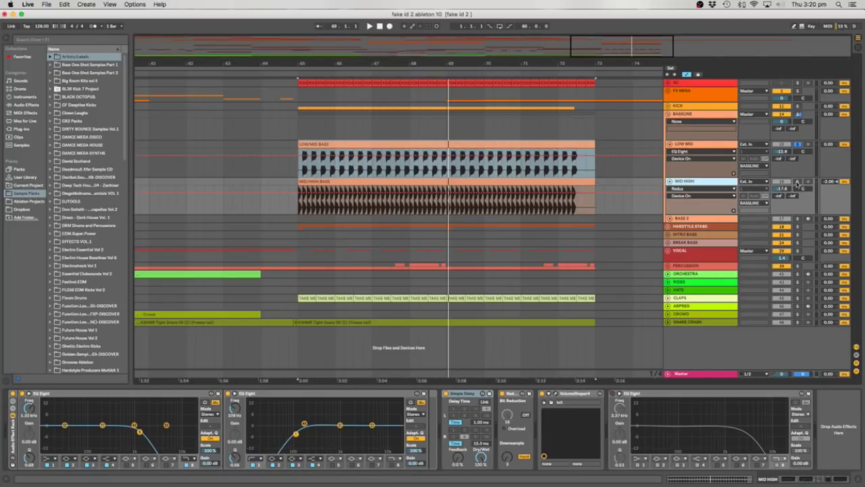
pyautogui.click(336, 179)
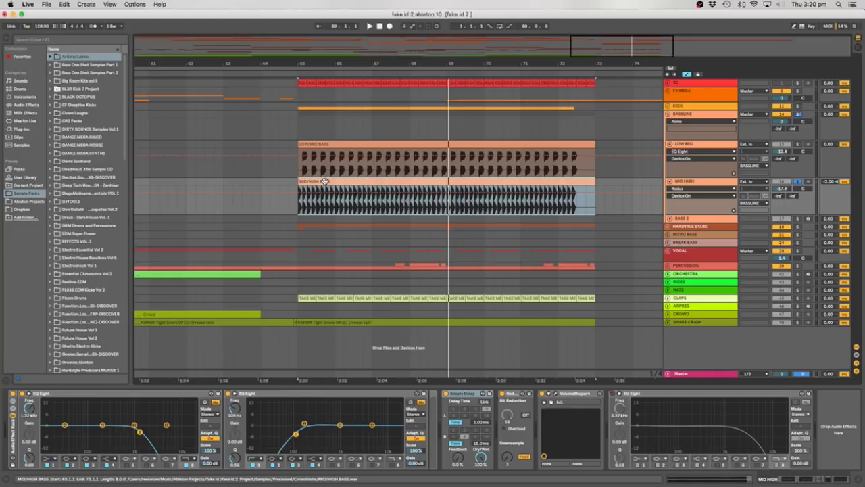
pyautogui.click(698, 181)
pyautogui.click(512, 181)
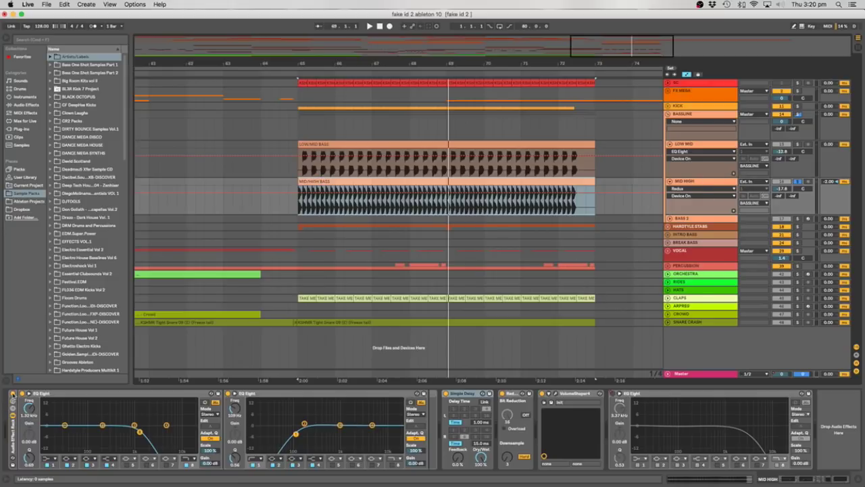
# - Bypass the MID HIGH track's effect rack and its other devices, and play the unprocessed MID/HIGH BASS clip
pyautogui.click(12, 393)
pyautogui.click(501, 393)
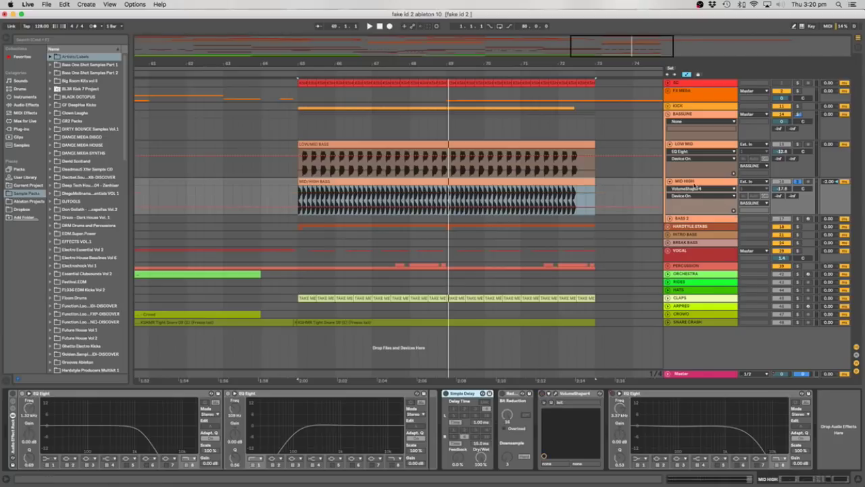
pyautogui.click(336, 194)
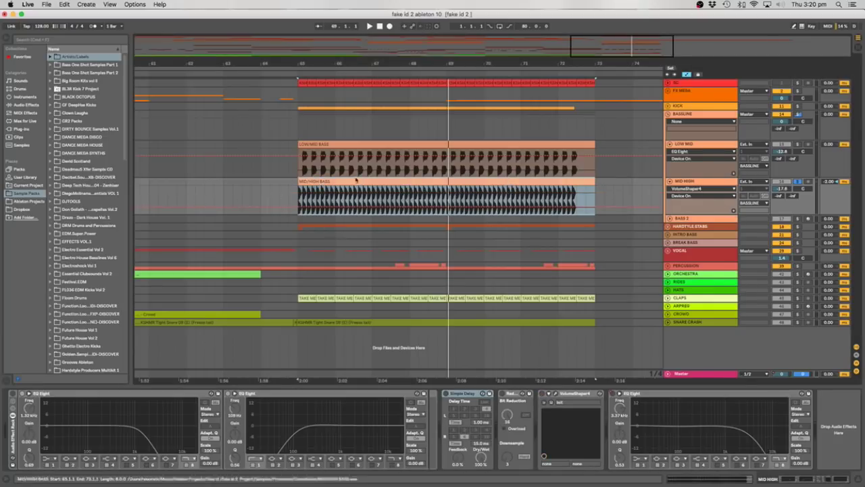
pyautogui.press('space')
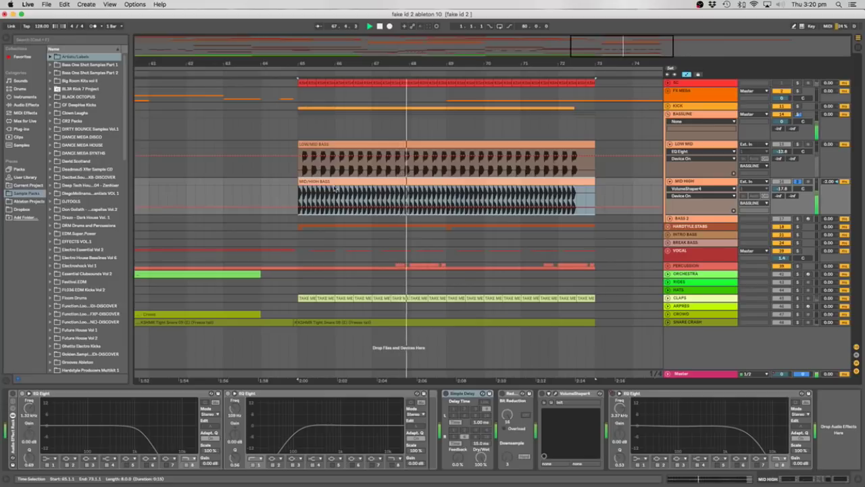
# - Re-enable the MID HIGH track's effect rack and its first EQ Eight, and audition the bass through it
pyautogui.press('space')
pyautogui.click(473, 181)
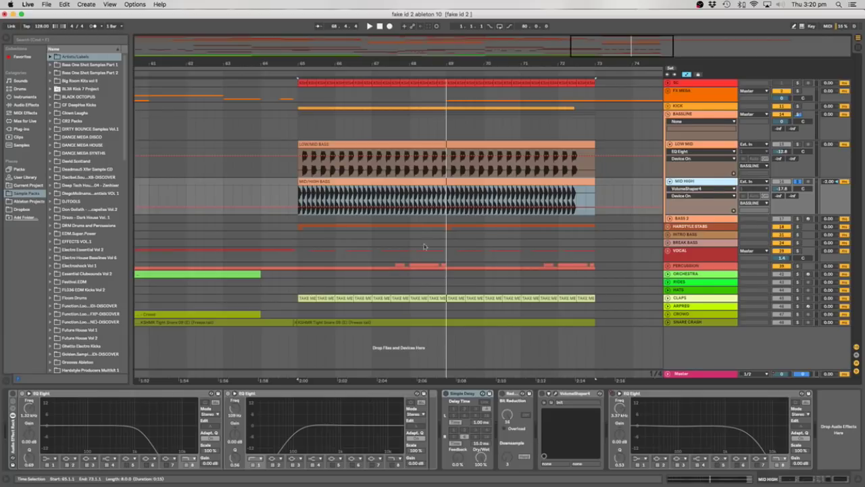
pyautogui.click(7, 392)
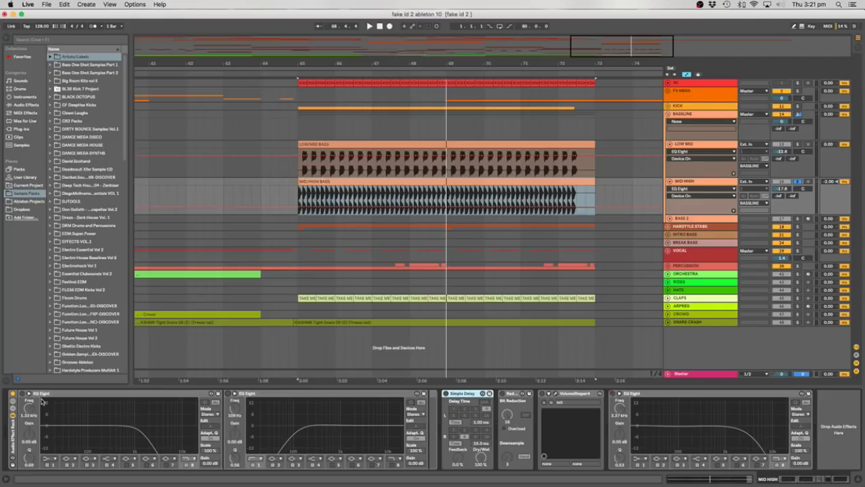
pyautogui.click(67, 393)
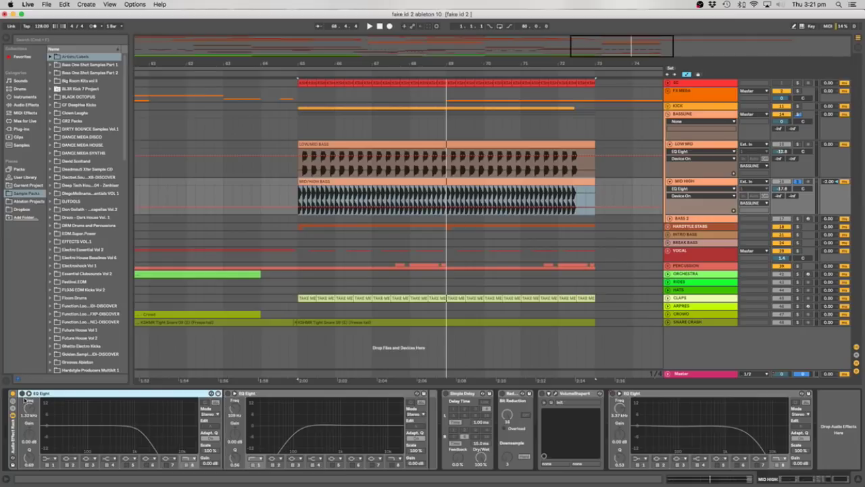
pyautogui.click(22, 394)
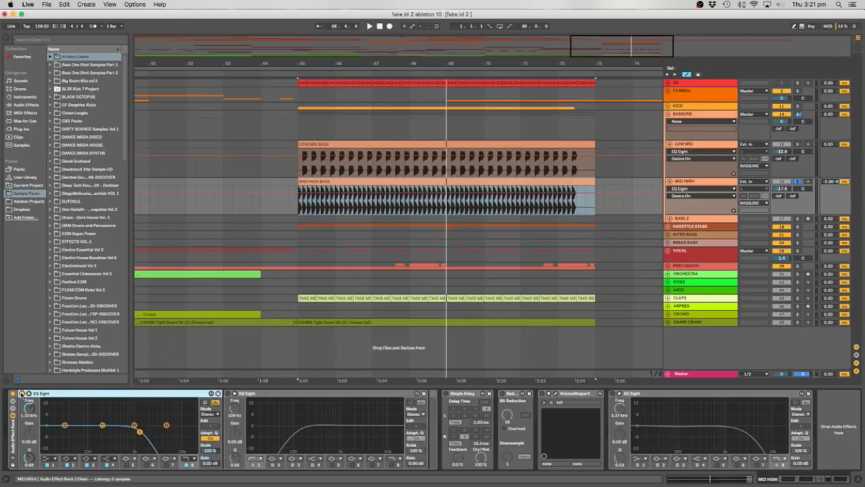
pyautogui.click(22, 393)
pyautogui.click(22, 393)
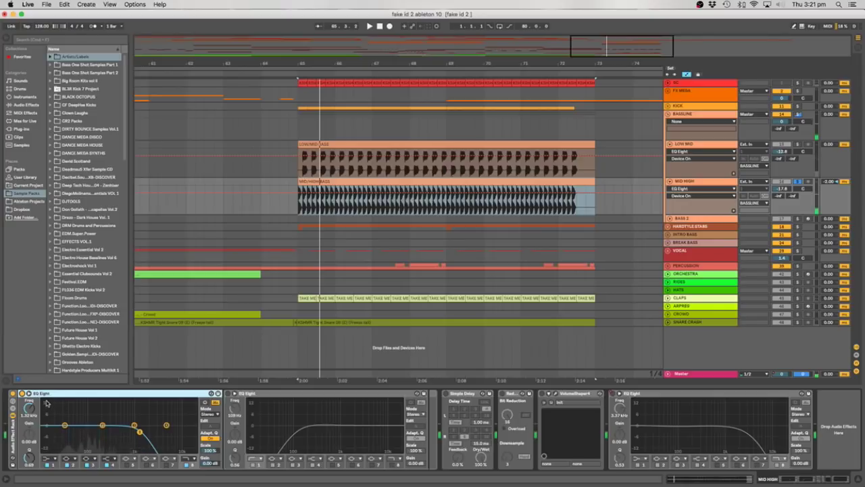
# - Enable the MID HIGH track's second EQ Eight and inspect its low-cut curve in the enlarged display
pyautogui.click(249, 393)
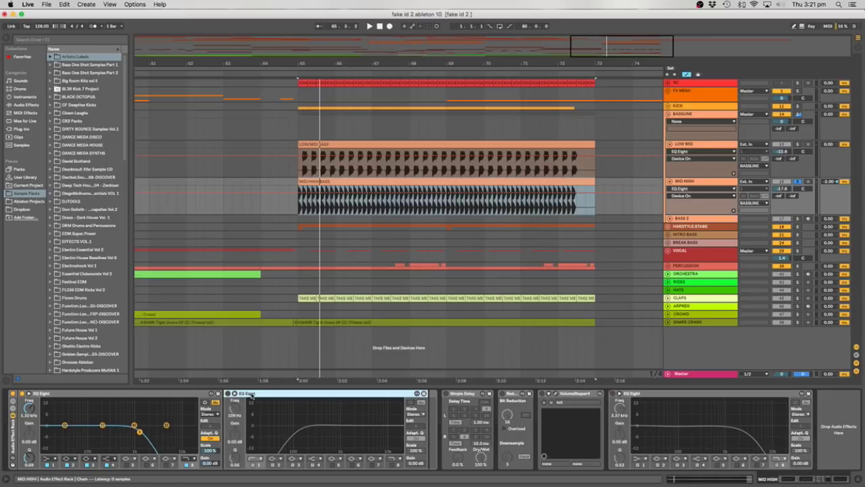
pyautogui.moveTo(290, 444)
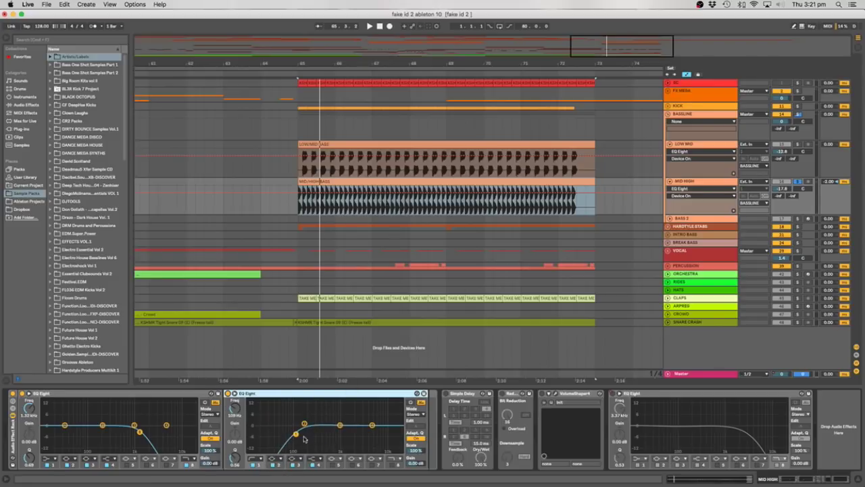
pyautogui.click(417, 392)
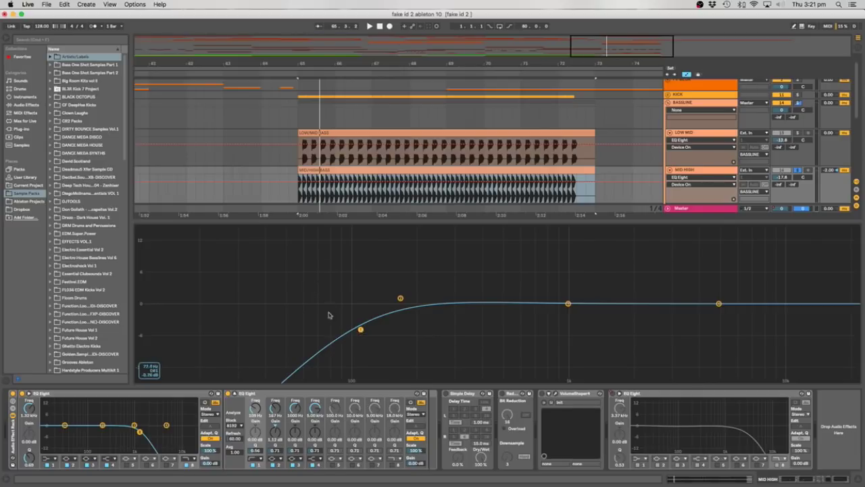
# - Compare the EQ Eight curves of the LOW MID and MID HIGH tracks by switching between their device chains
pyautogui.click(342, 136)
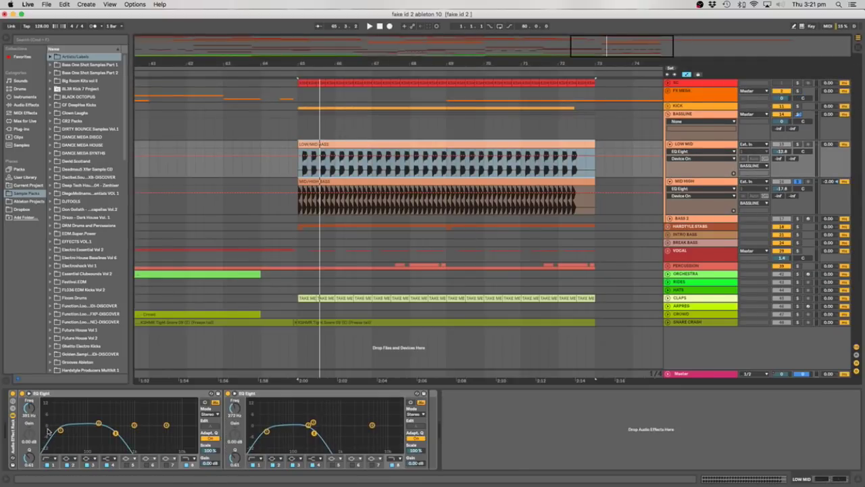
pyautogui.click(323, 190)
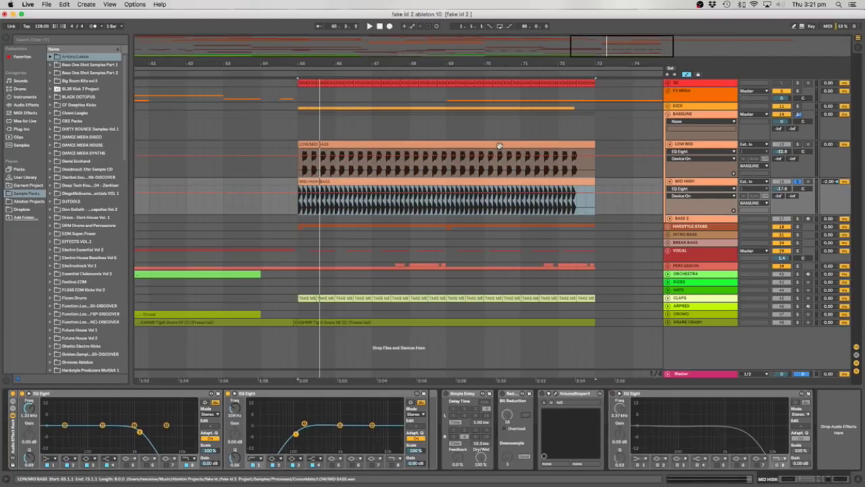
pyautogui.click(498, 145)
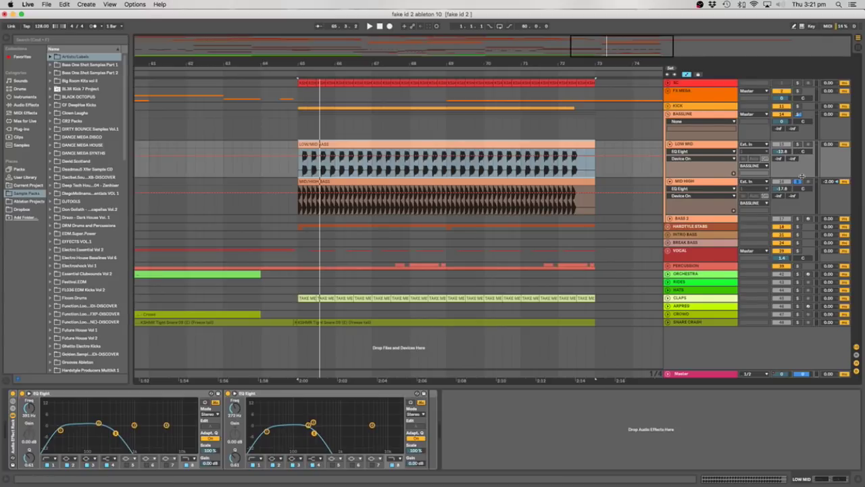
# - Solo the LOW MID track together with the MID HIGH track
pyautogui.click(798, 182)
pyautogui.click(798, 182)
pyautogui.click(798, 144)
# - Pull the low cut of MID HIGH's second EQ Eight down to 10 Hz, and raise it to about 110 Hz while both bass layers play
pyautogui.click(311, 203)
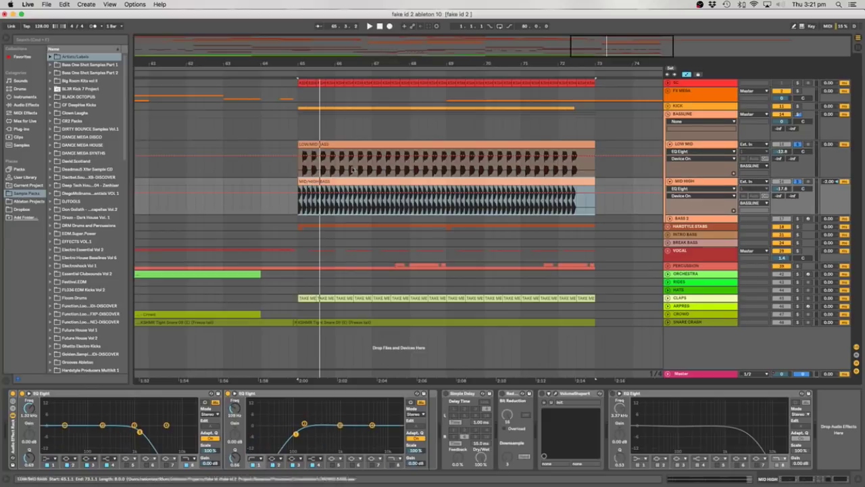
pyautogui.moveTo(295, 434); pyautogui.dragTo(255, 438)
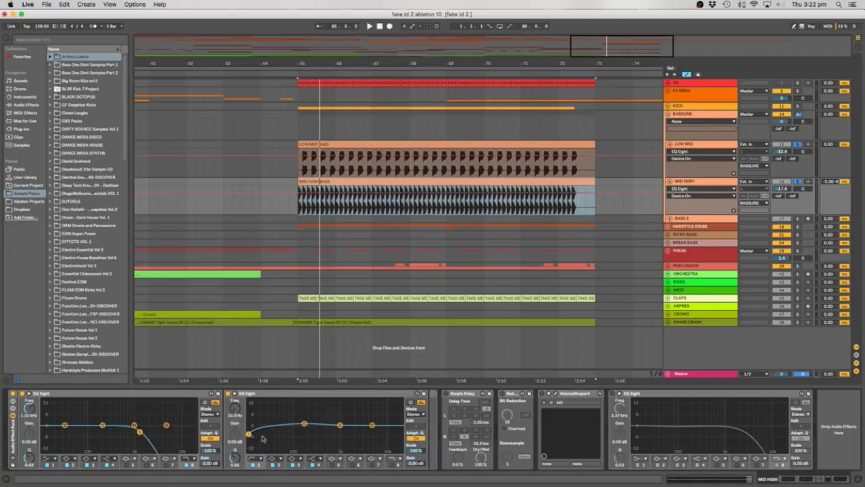
pyautogui.click(235, 393)
pyautogui.moveTo(137, 331); pyautogui.dragTo(138, 322)
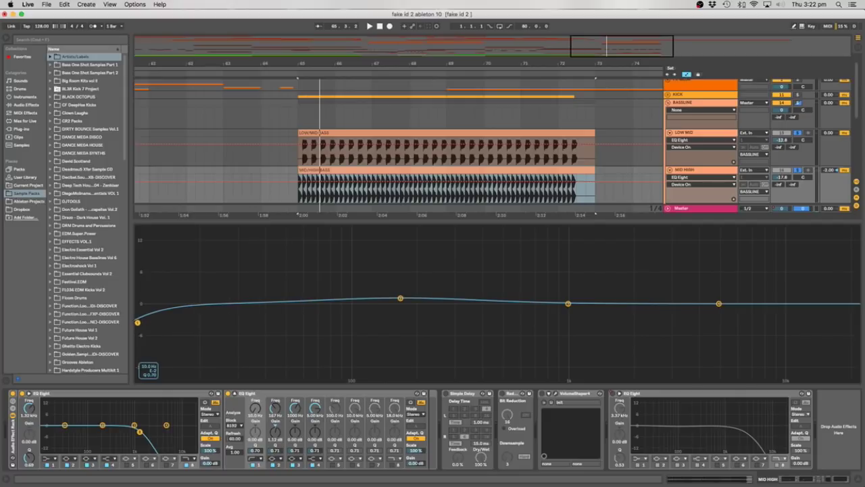
pyautogui.press('space')
pyautogui.moveTo(138, 322); pyautogui.dragTo(363, 319)
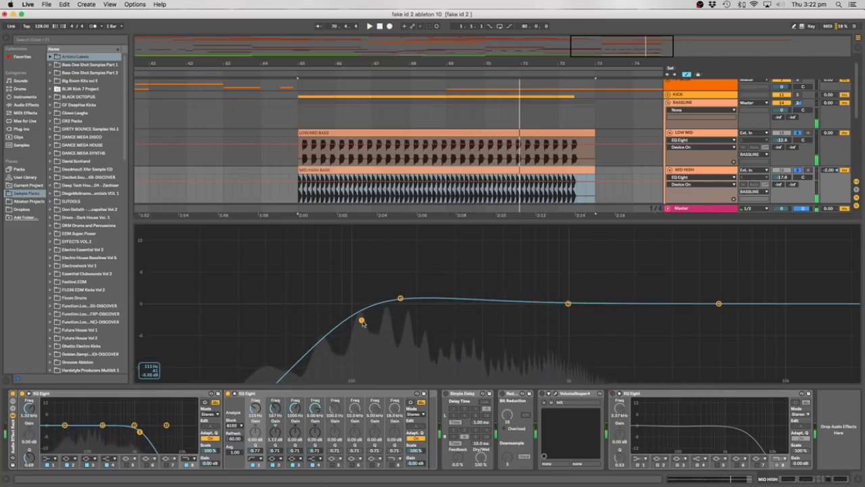
pyautogui.press('space')
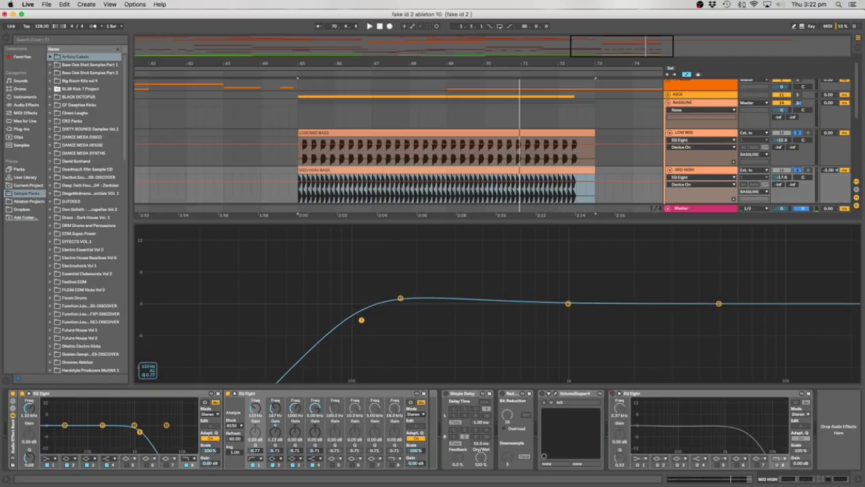
pyautogui.click(414, 393)
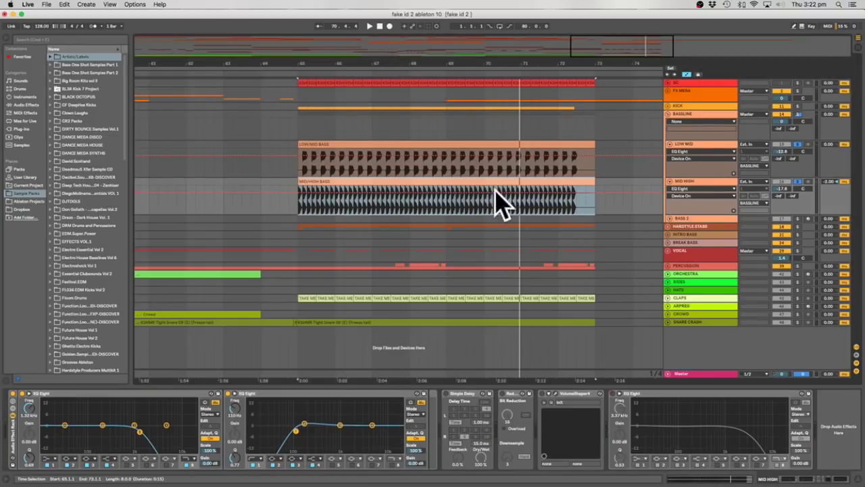
# - Enable the Simple Delay on the MID HIGH track and select its Dry/Wet control
pyautogui.click(448, 206)
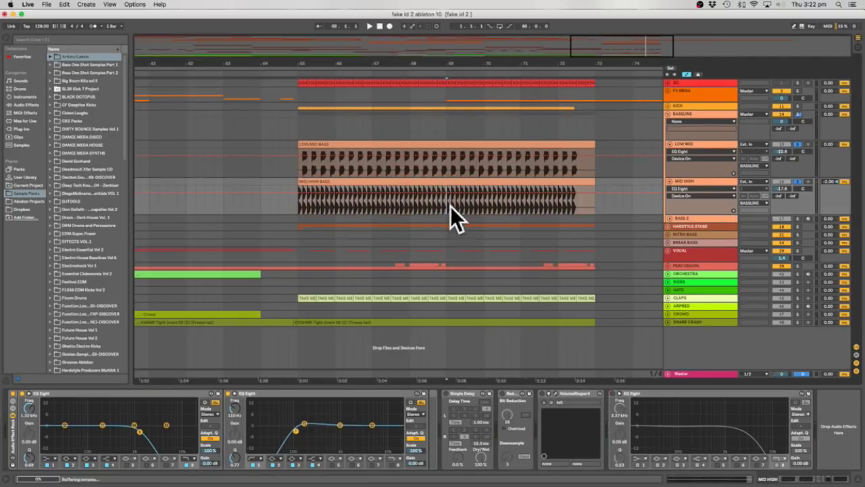
pyautogui.click(694, 180)
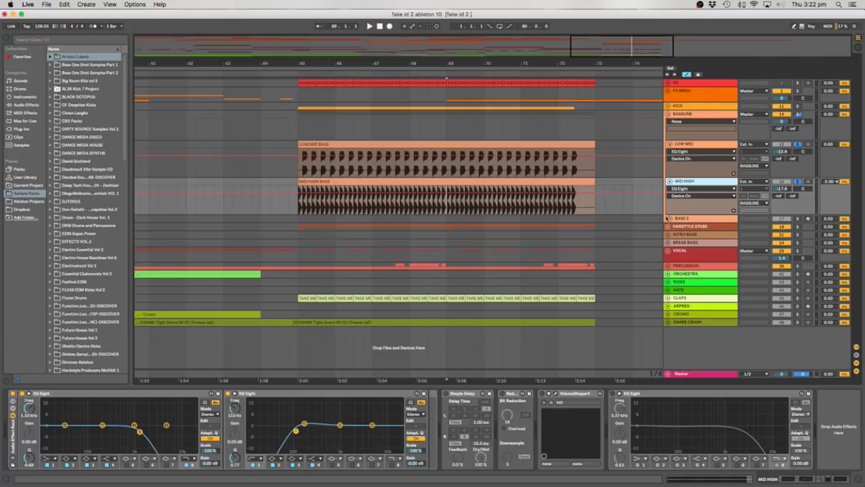
pyautogui.click(459, 393)
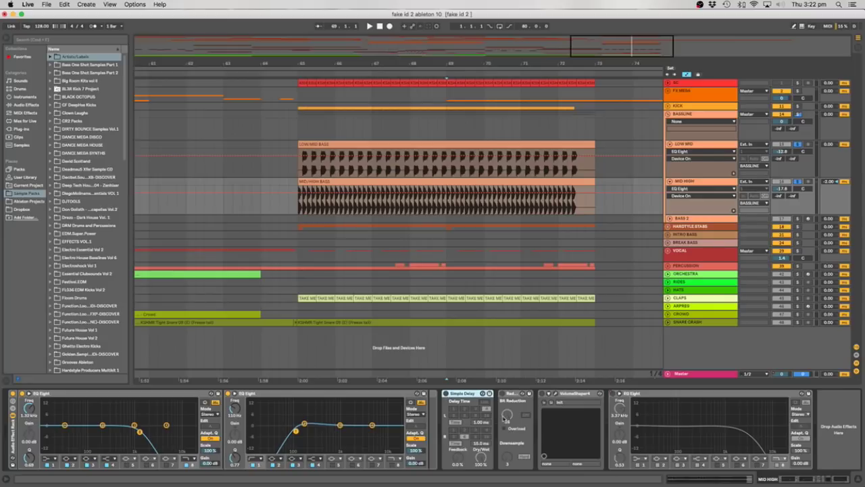
pyautogui.click(480, 457)
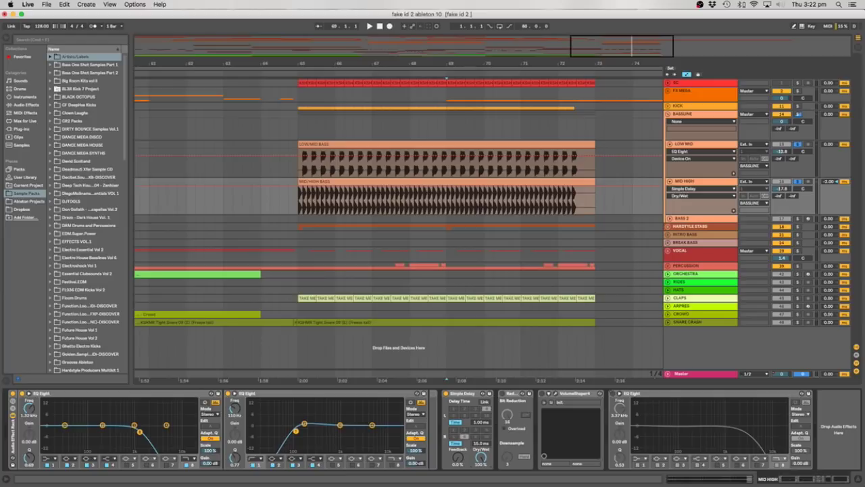
# - Try the Simple Delay's Sync and Time modes and adjust the right channel's delay time to 12.7 ms
pyautogui.click(455, 422)
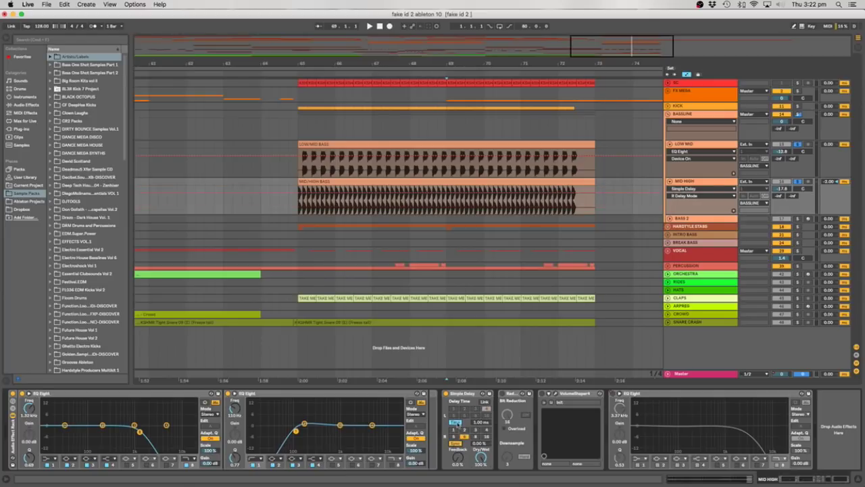
pyautogui.click(456, 444)
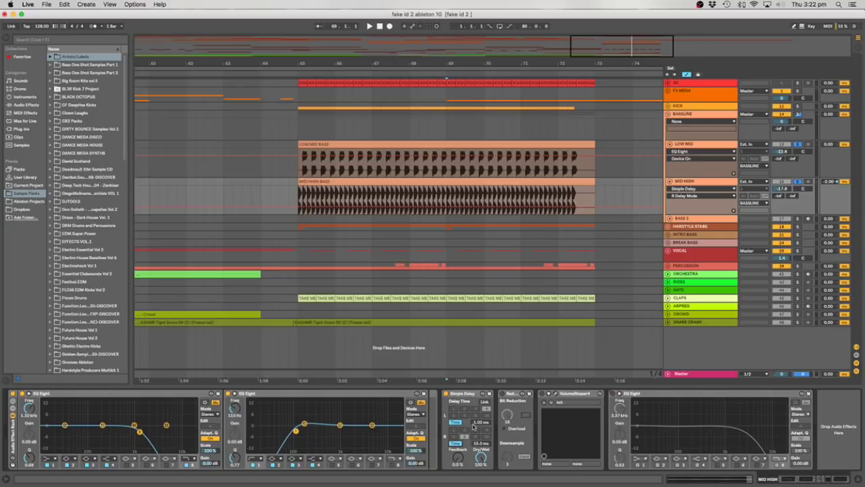
pyautogui.click(476, 422)
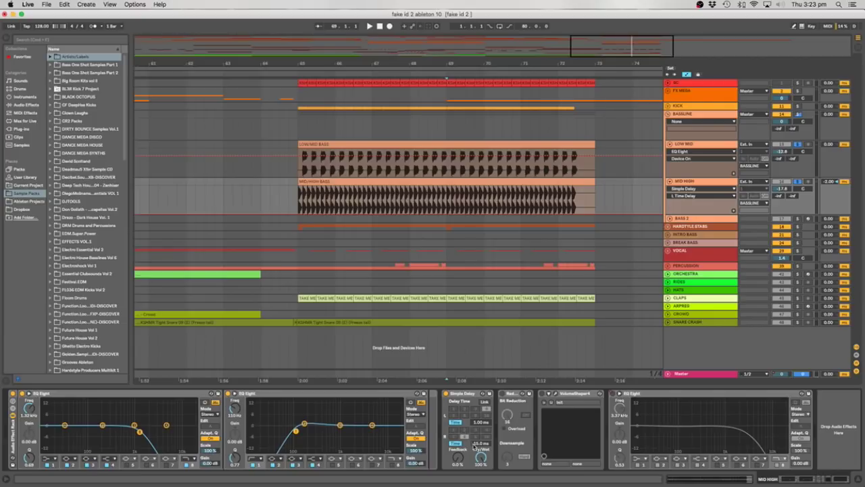
pyautogui.click(477, 444)
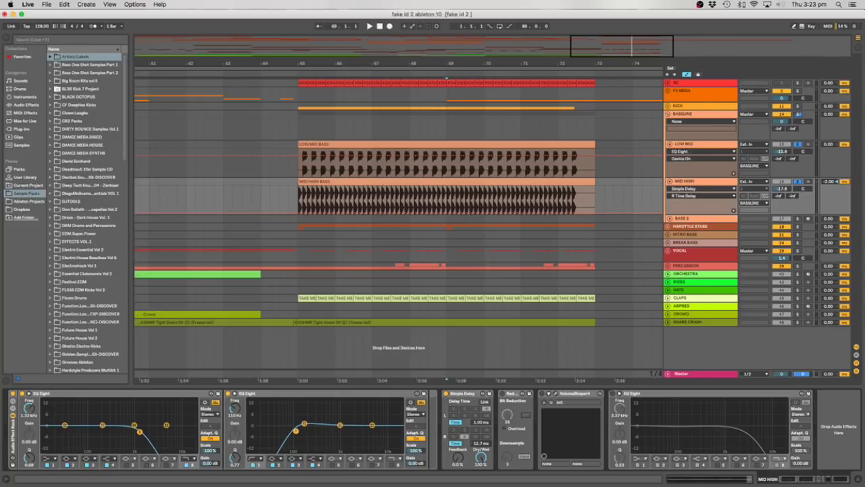
# - Bypass the Simple Delay, briefly play both bass layers, and solo only the MID HIGH track
pyautogui.click(446, 393)
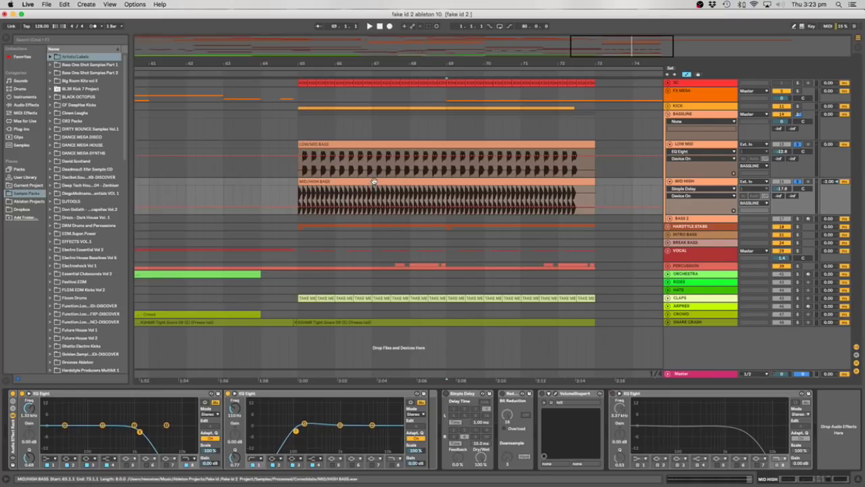
pyautogui.press('space')
pyautogui.press('space')
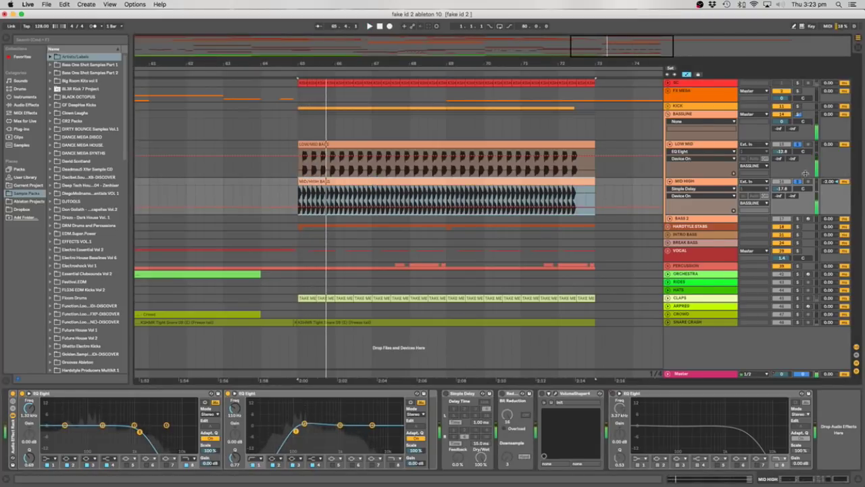
pyautogui.click(797, 181)
pyautogui.click(797, 181)
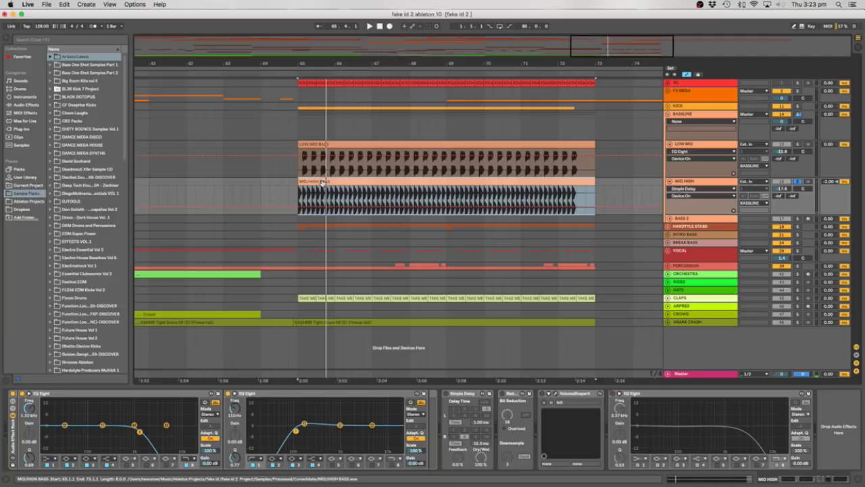
# - Play the MID/HIGH BASS clip without and with the Simple Delay, and leave the delay enabled
pyautogui.press('space')
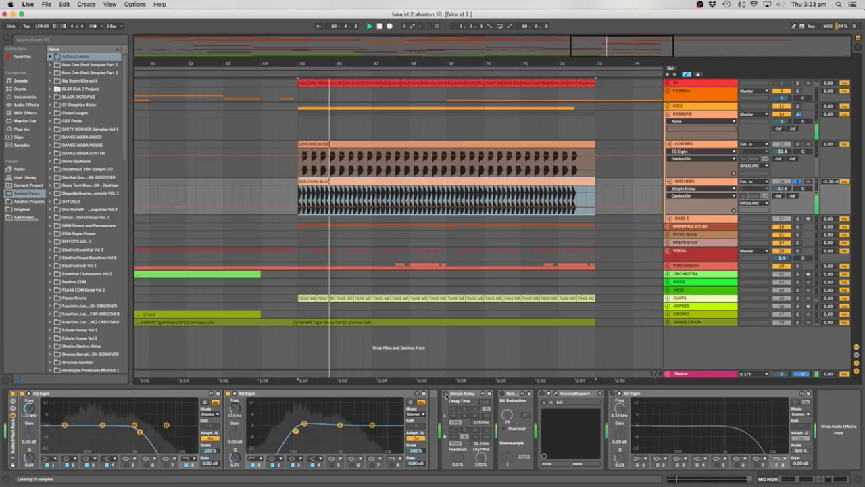
pyautogui.press('space')
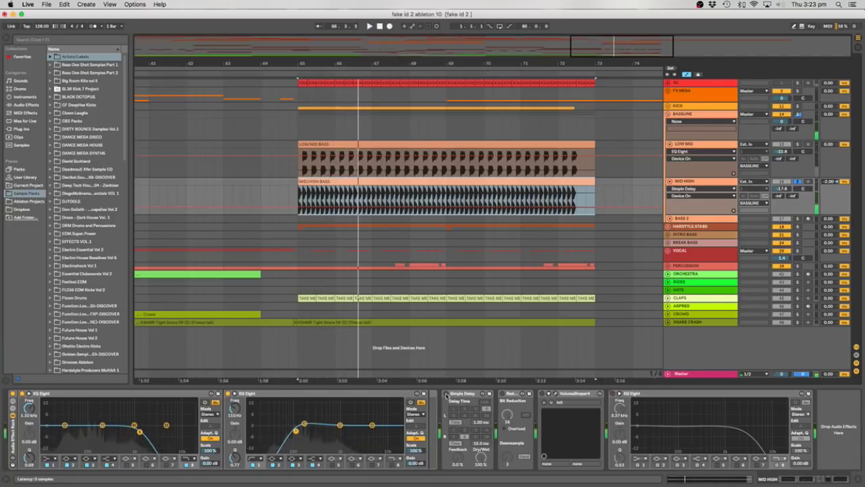
pyautogui.press('space')
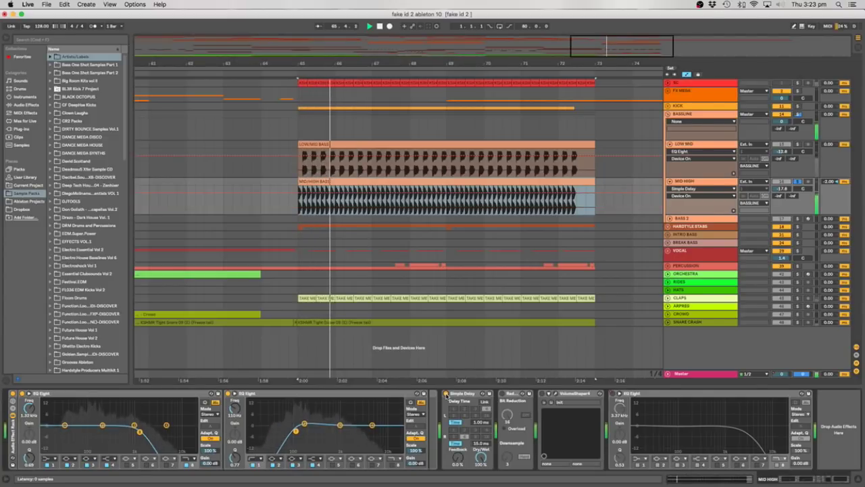
pyautogui.press('space')
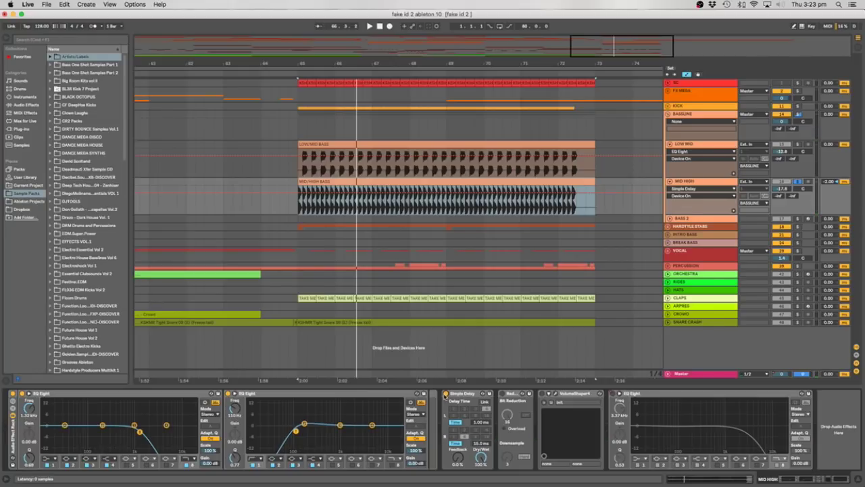
# - Enable the Redux device after the Simple Delay on the MID HIGH track
pyautogui.click(507, 395)
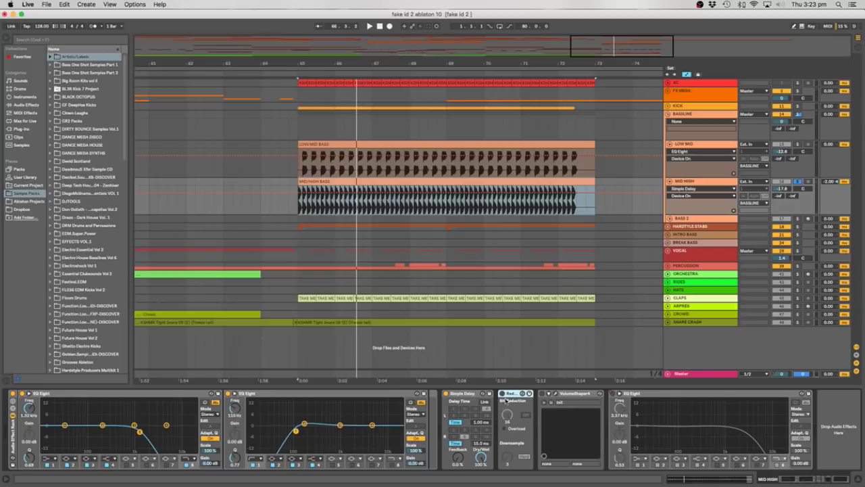
pyautogui.click(454, 397)
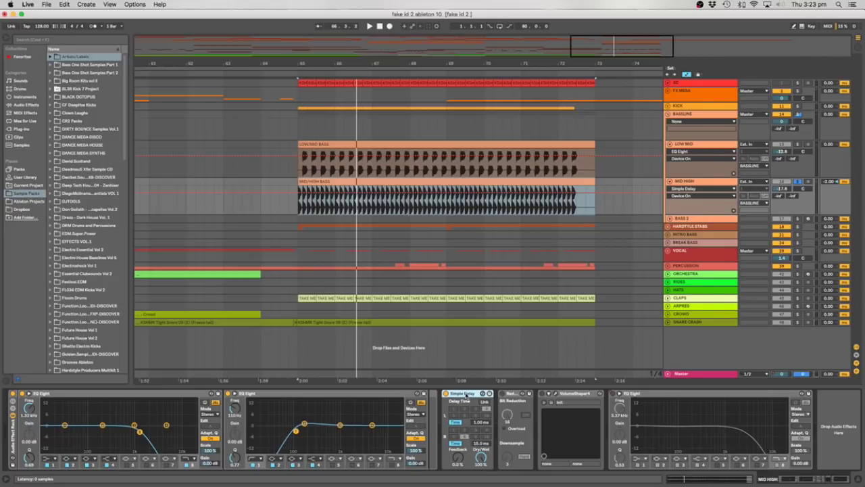
pyautogui.click(514, 395)
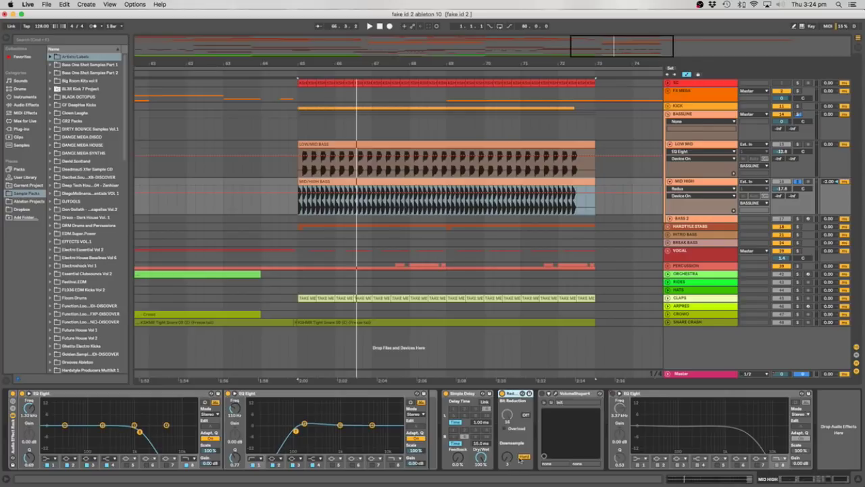
# - Play the MID/HIGH BASS clip with and without Redux, and leave Redux enabled
pyautogui.press('space')
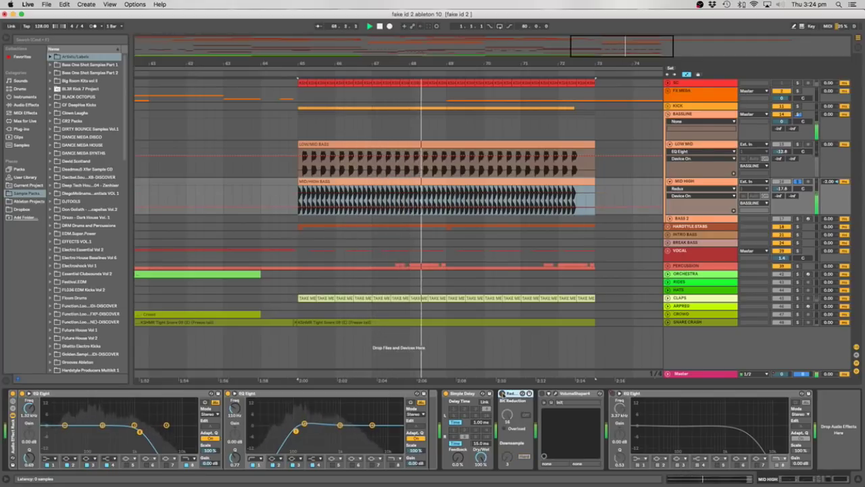
pyautogui.press('space')
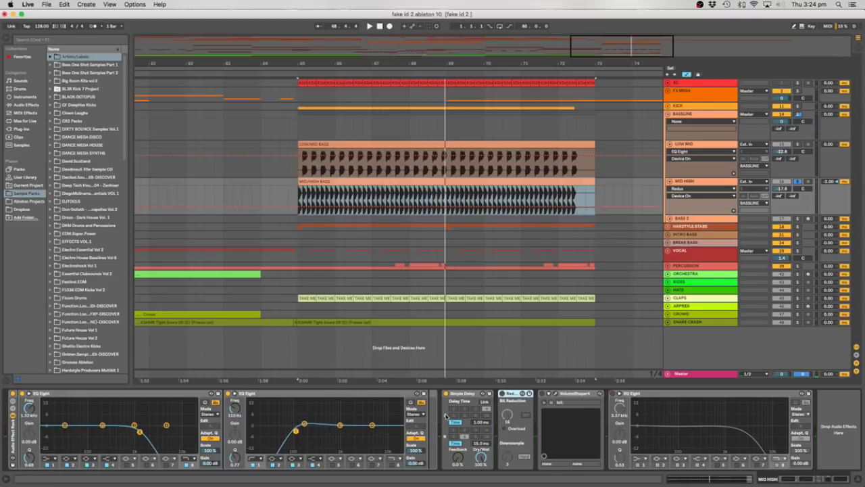
pyautogui.click(504, 394)
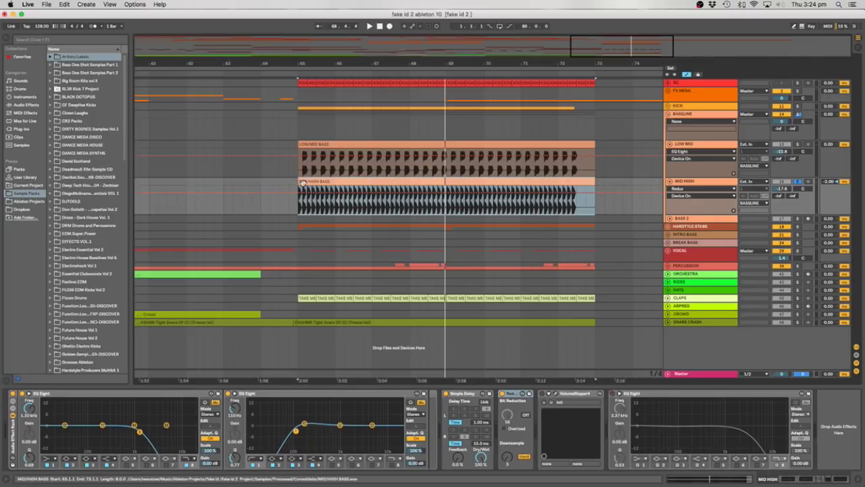
# - Examine the MID/HIGH BASS waveform up close at bar 65, selecting the individual bass notes at 65.2 and 65.3
pyautogui.click(298, 204)
pyautogui.moveTo(297, 66); pyautogui.dragTo(303, 180)
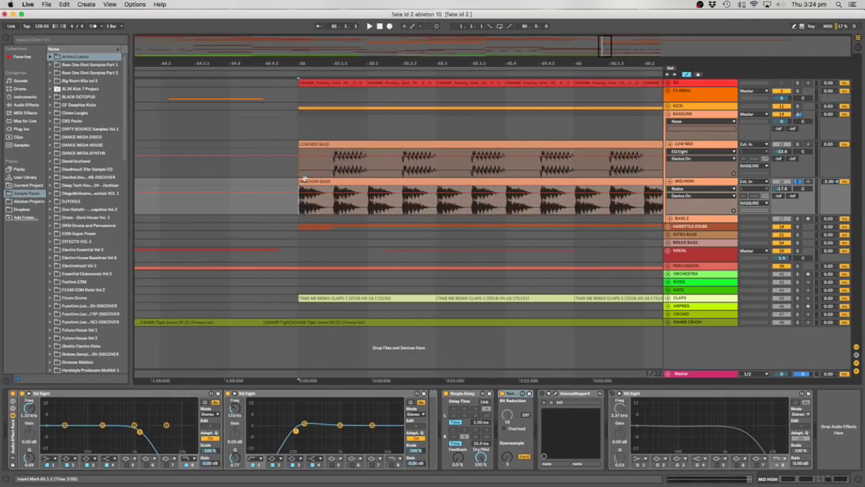
pyautogui.moveTo(368, 189); pyautogui.dragTo(387, 184)
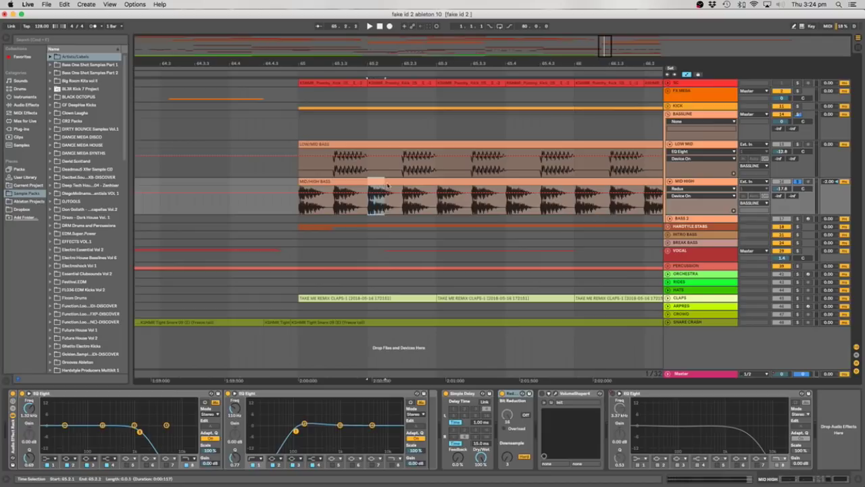
pyautogui.moveTo(438, 211); pyautogui.dragTo(464, 197)
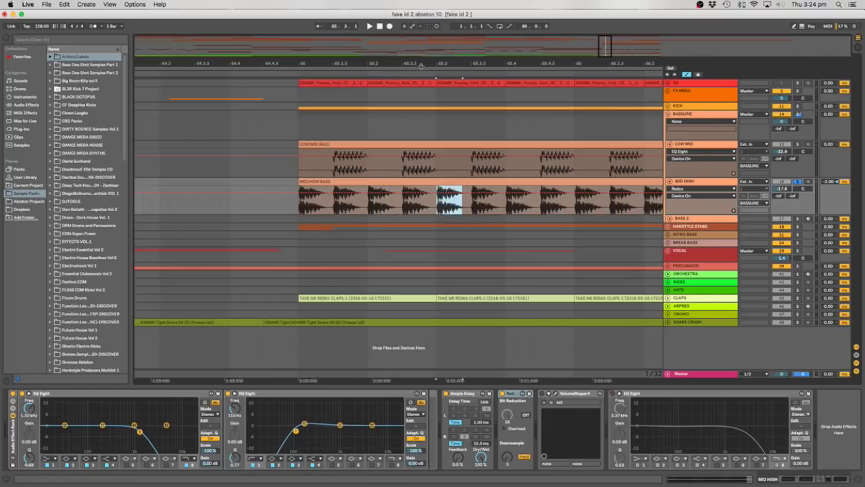
pyautogui.press('super+a')
pyautogui.moveTo(428, 62); pyautogui.dragTo(292, 20)
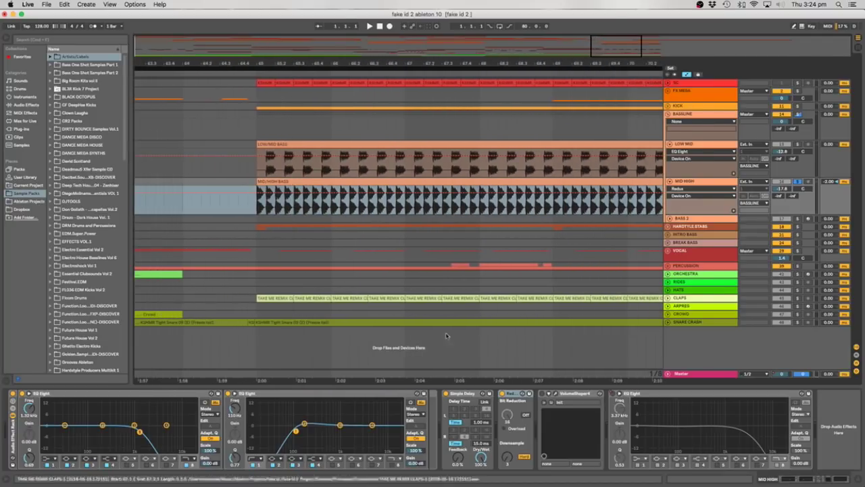
# - Enable VolumeShaper4 on the MID HIGH track and play the MID/HIGH BASS clip from its start at bar 65
pyautogui.click(549, 399)
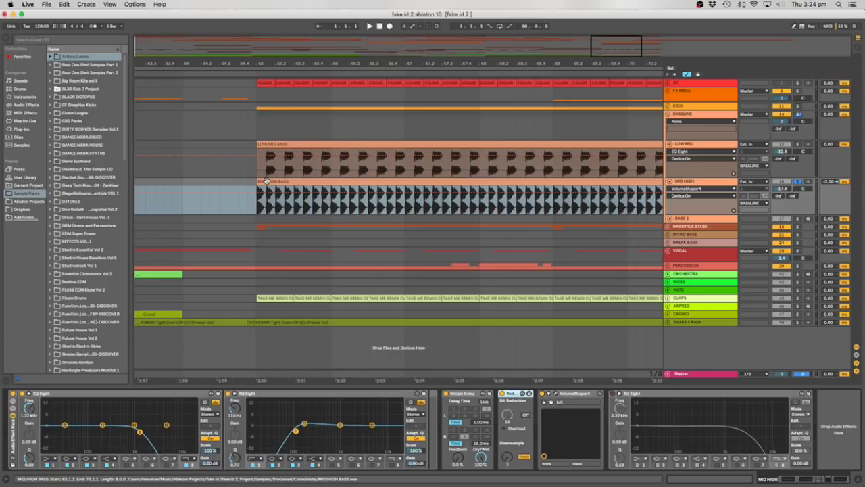
pyautogui.click(294, 182)
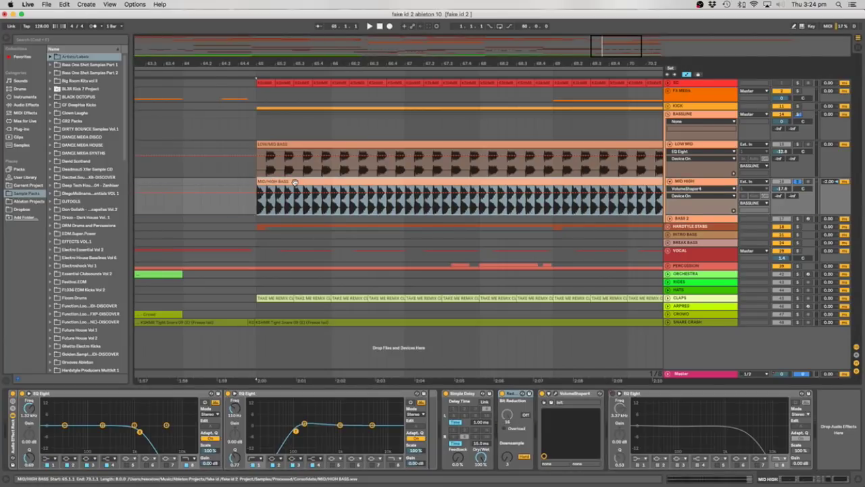
pyautogui.press('space')
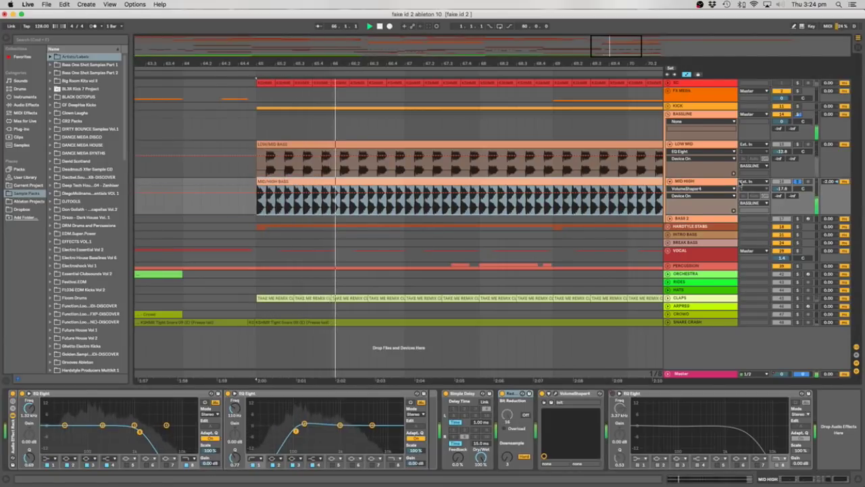
pyautogui.press('space')
# - Unsolo the MID HIGH track and play both bass layers together with only the BASSLINE group soloed
pyautogui.click(391, 210)
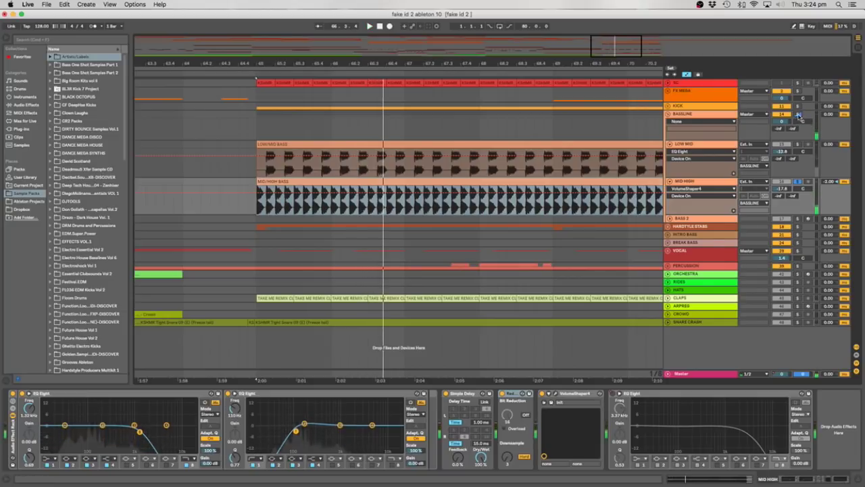
pyautogui.press('space')
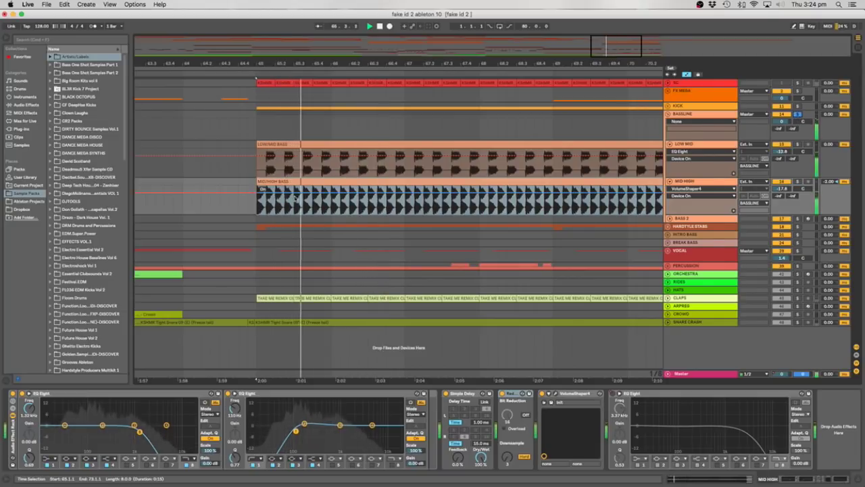
pyautogui.press('-')
pyautogui.press('-')
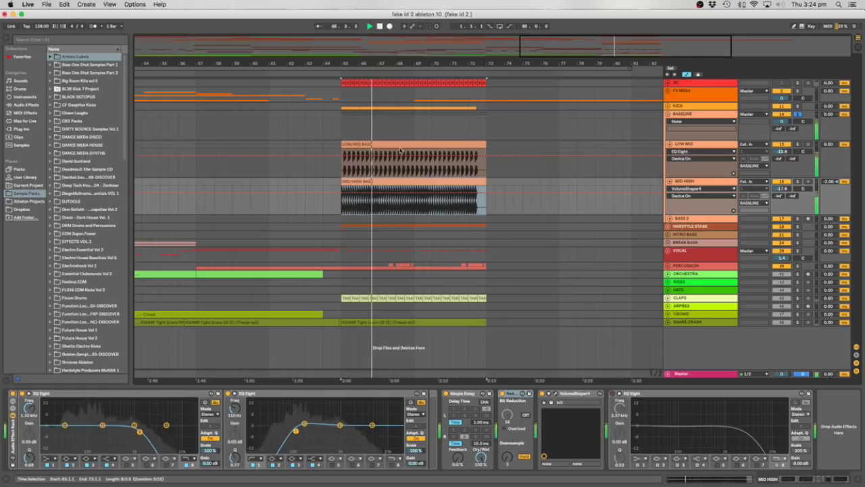
pyautogui.press('space')
# - Unsolo the BASSLINE group, play the full mix from bar 65, and return the insert marker to 65.1.1
pyautogui.click(699, 113)
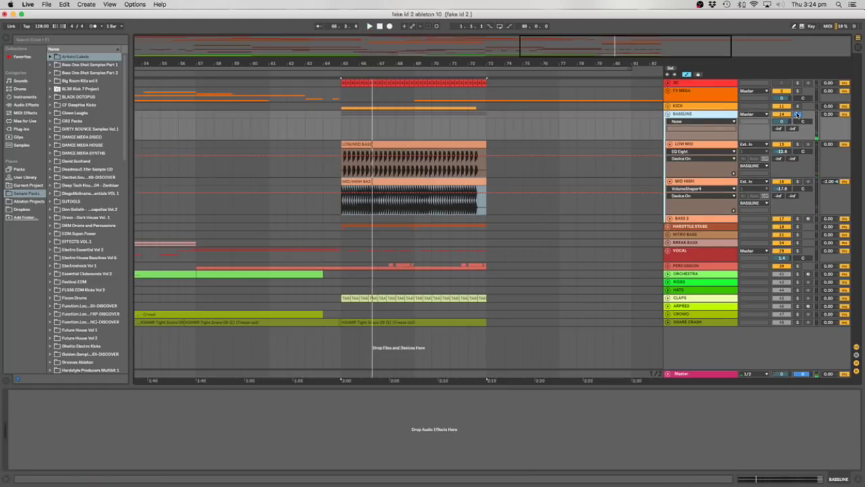
pyautogui.click(343, 131)
pyautogui.press('space')
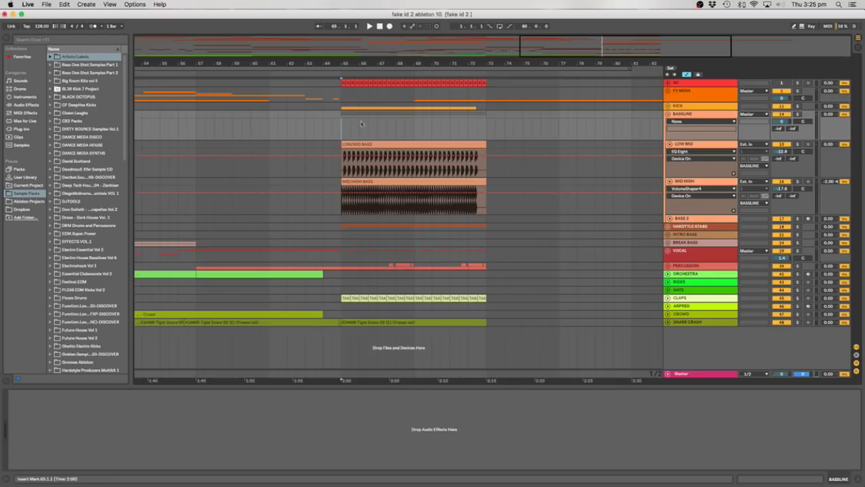
pyautogui.click(342, 129)
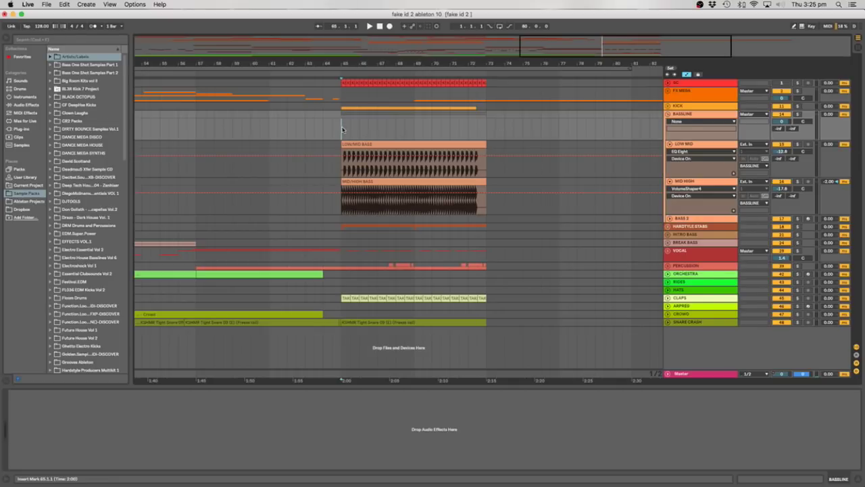